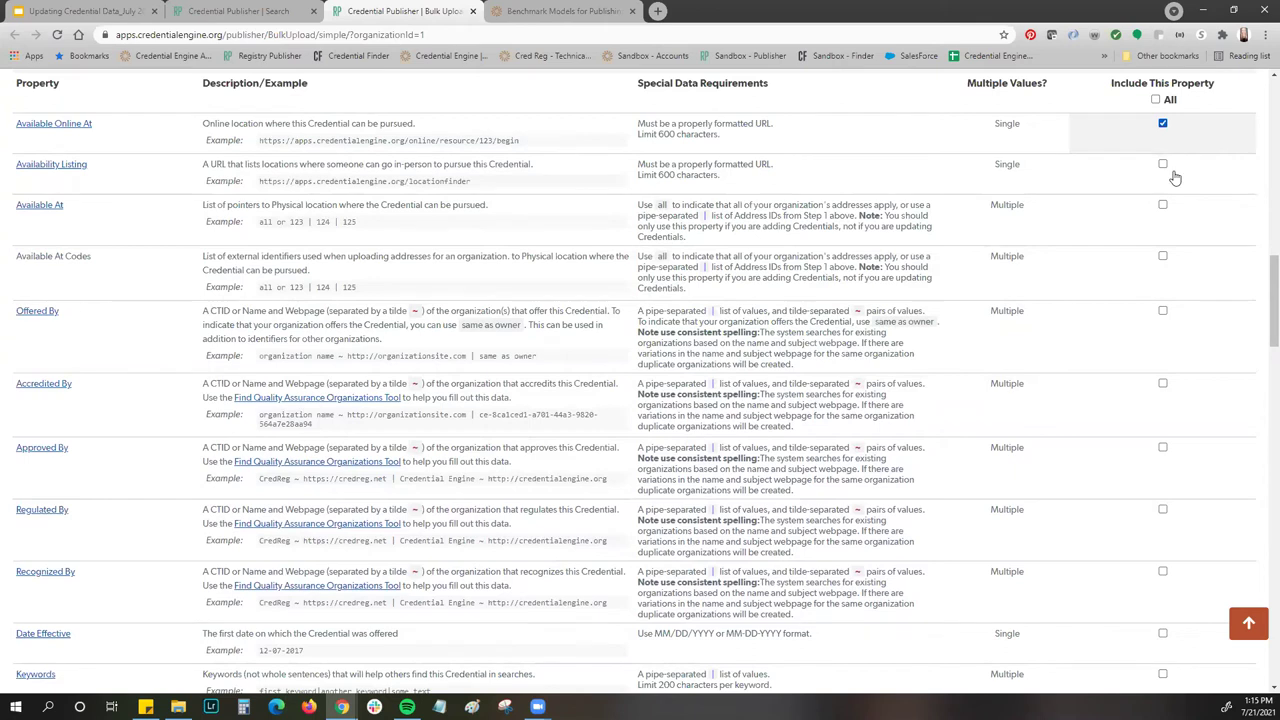
Include the Offered By and Accredited By properties in the upload template.
{"action": "left_click", "coordinate": [1165, 316]}
{"action": "scroll", "coordinate": [1123, 371], "scroll_direction": "down", "scroll_amount": 1}
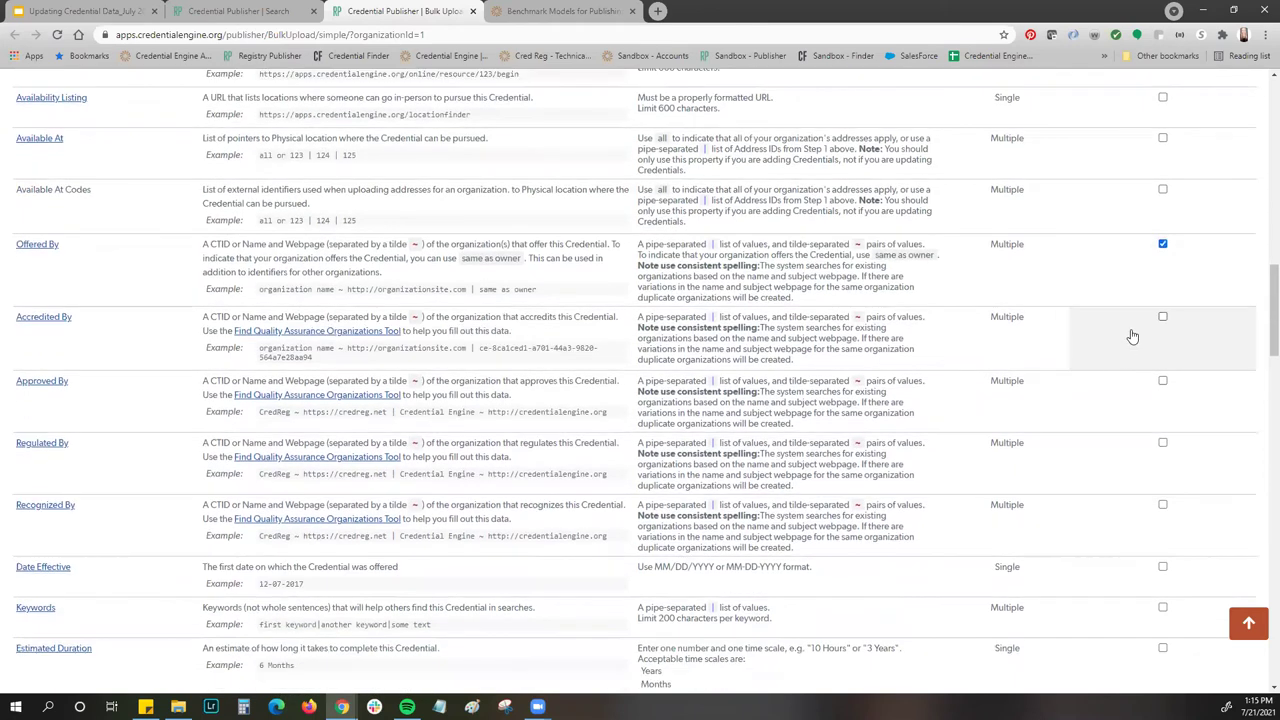
{"action": "left_click", "coordinate": [1130, 330]}
{"action": "scroll", "coordinate": [1122, 326], "scroll_direction": "down", "scroll_amount": 2}
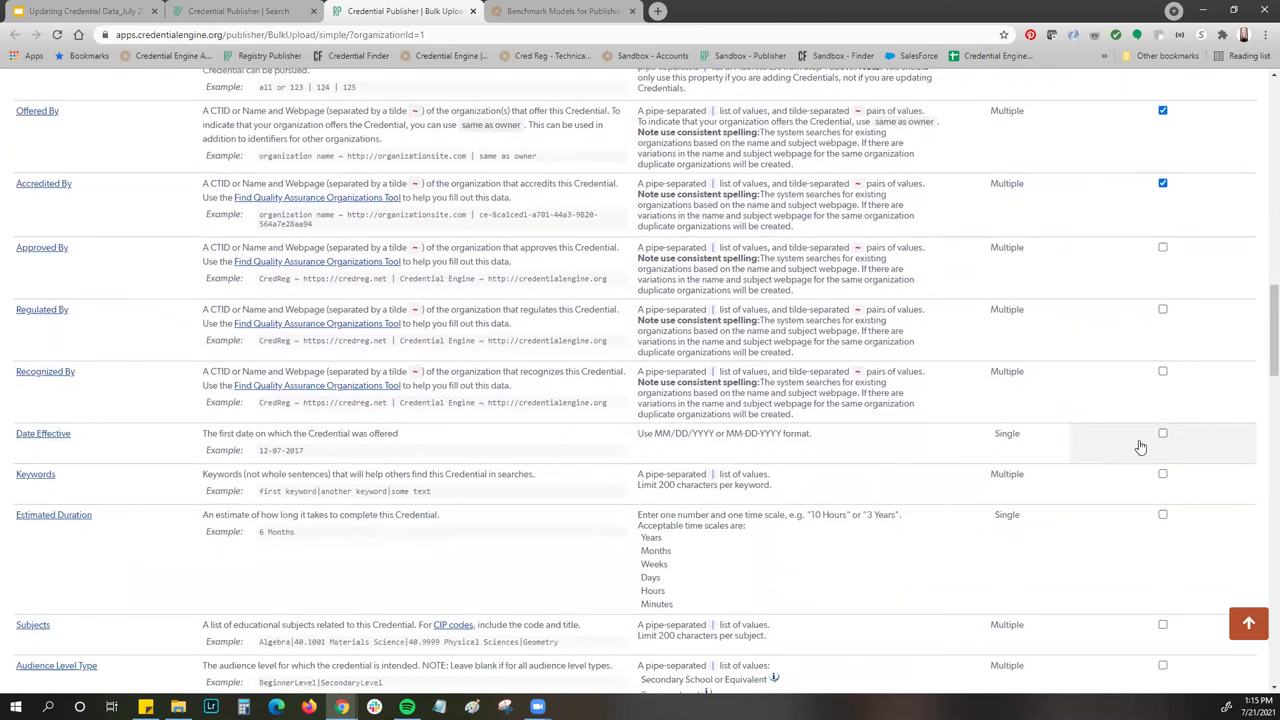
{"action": "scroll", "coordinate": [1140, 447], "scroll_direction": "down", "scroll_amount": 1}
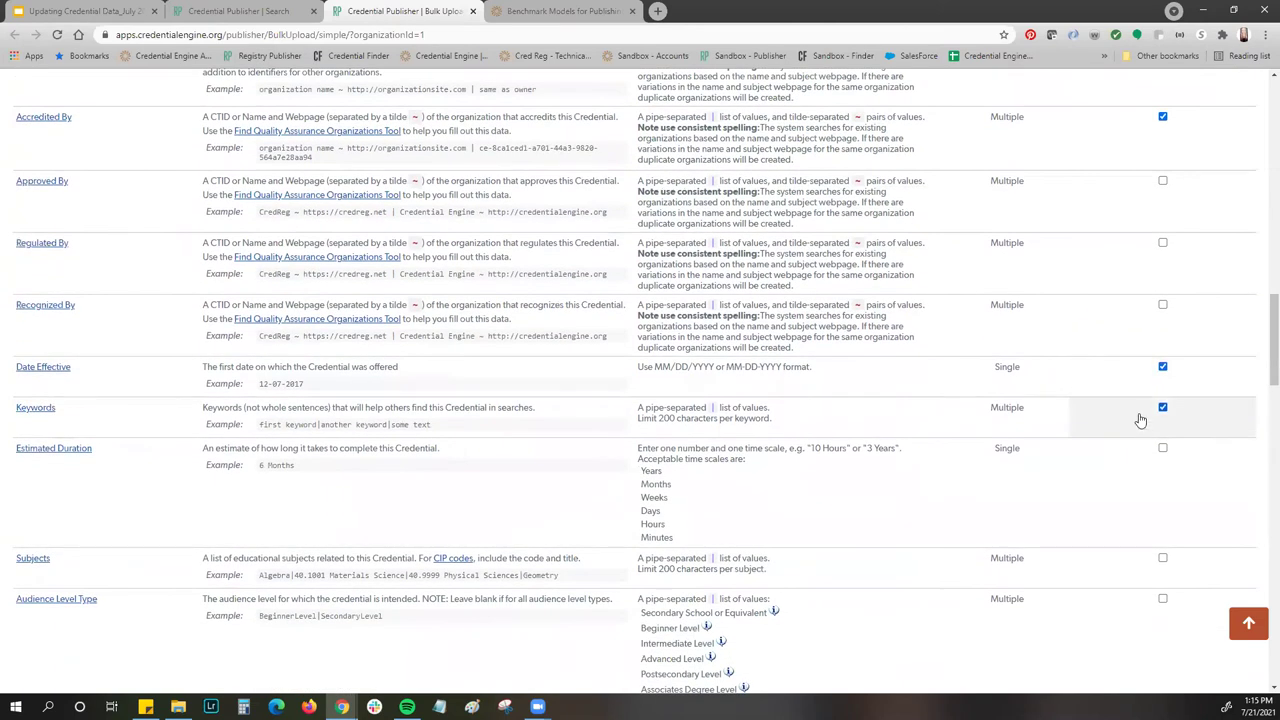
{"action": "scroll", "coordinate": [1110, 450], "scroll_direction": "down", "scroll_amount": 2}
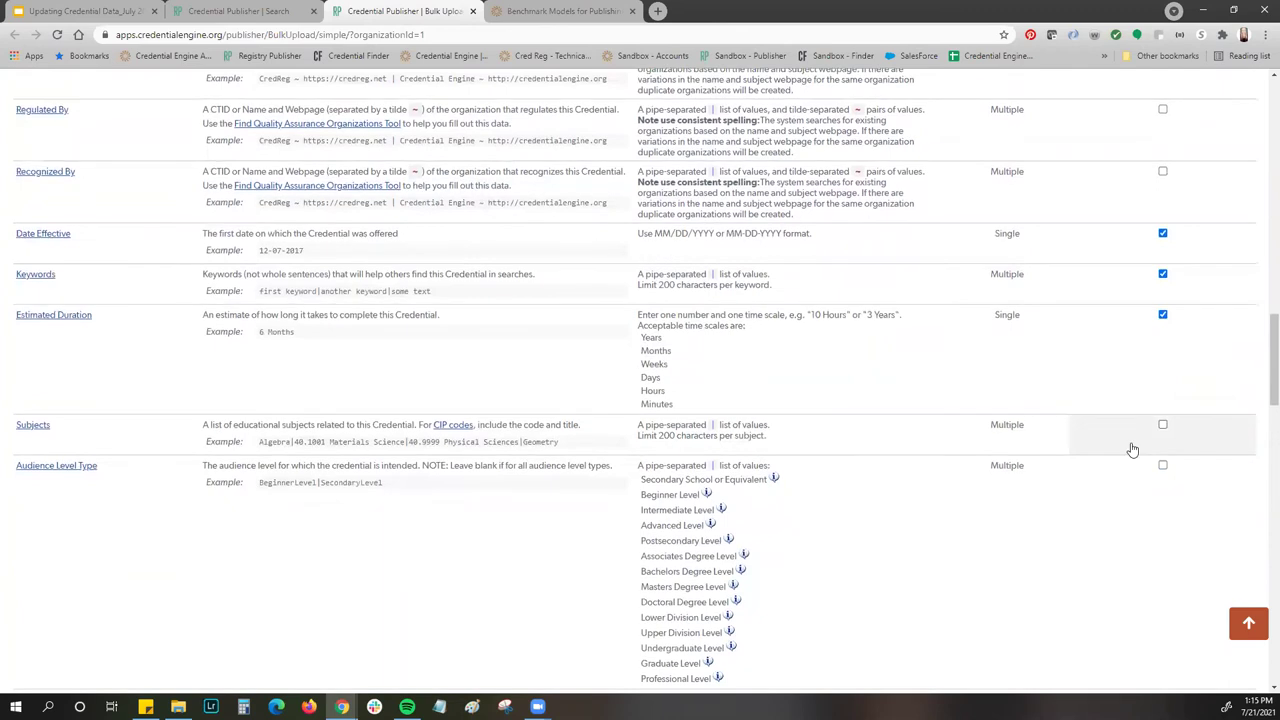
Also include Subjects, Audience Level Type, NAICS List and O*NET List.
{"action": "left_click", "coordinate": [1131, 449]}
{"action": "scroll", "coordinate": [1046, 364], "scroll_direction": "down", "scroll_amount": 2}
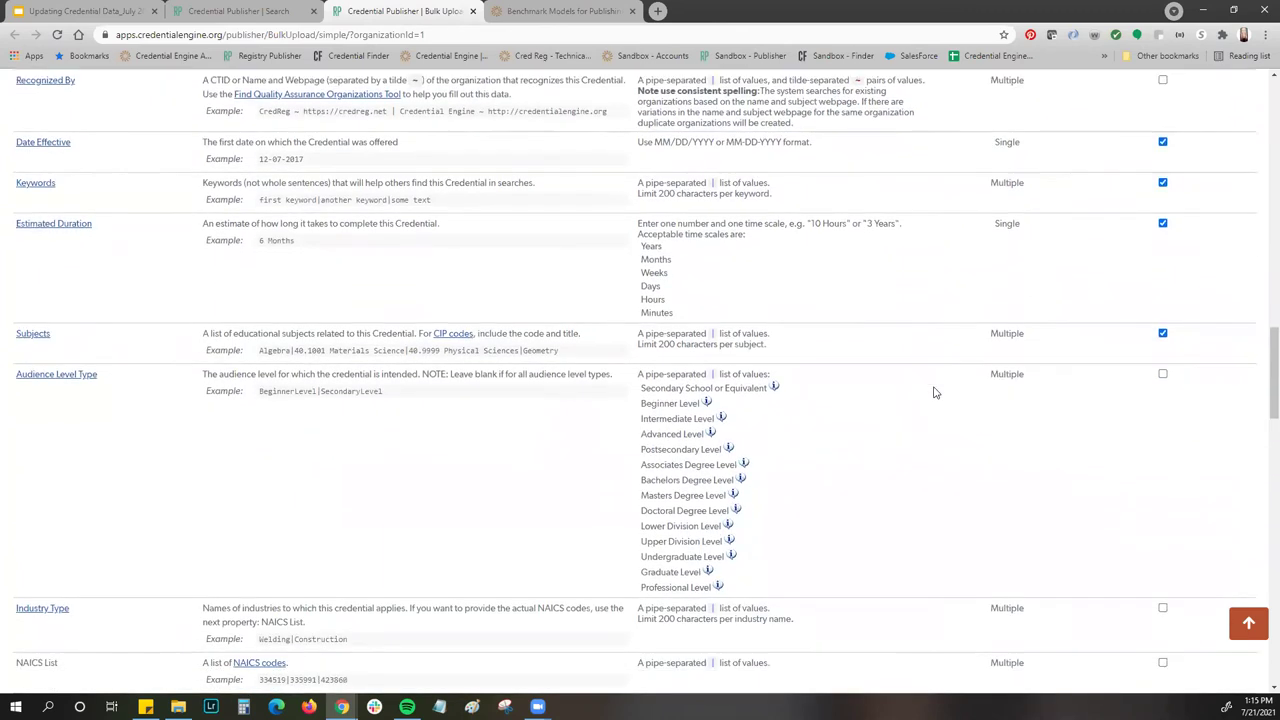
{"action": "left_click", "coordinate": [1152, 369]}
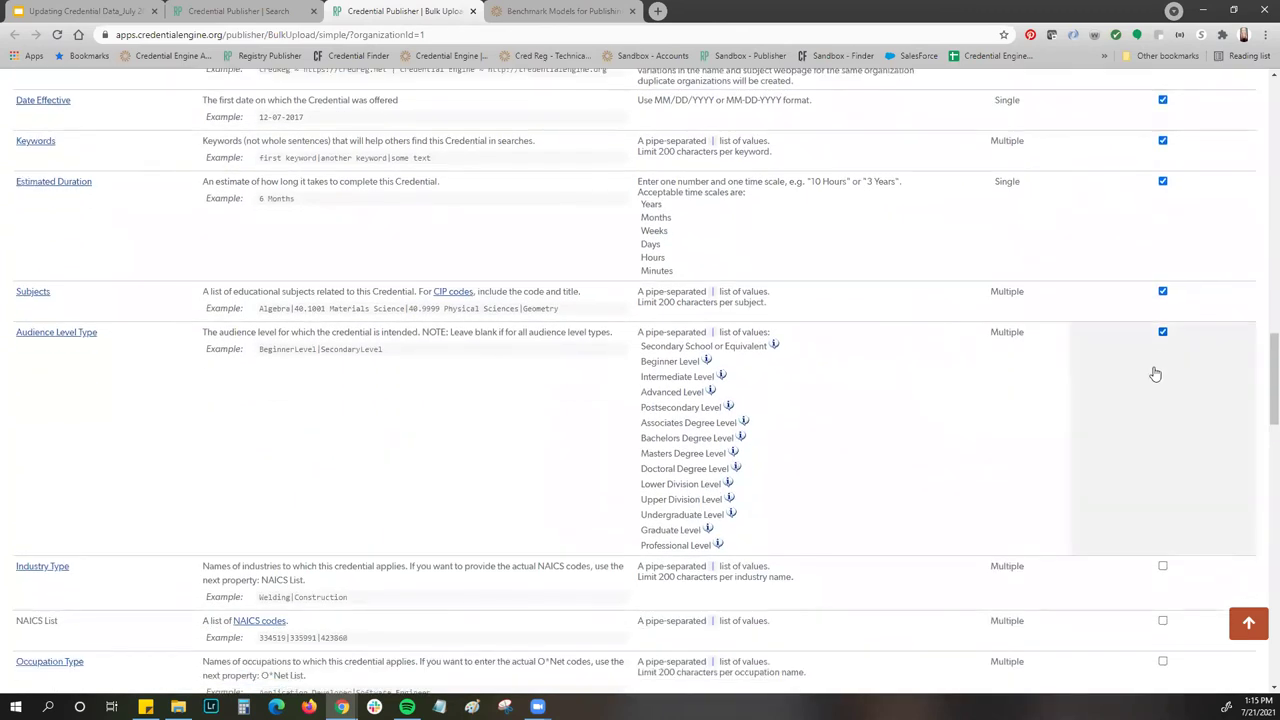
{"action": "scroll", "coordinate": [920, 349], "scroll_direction": "down", "scroll_amount": 3}
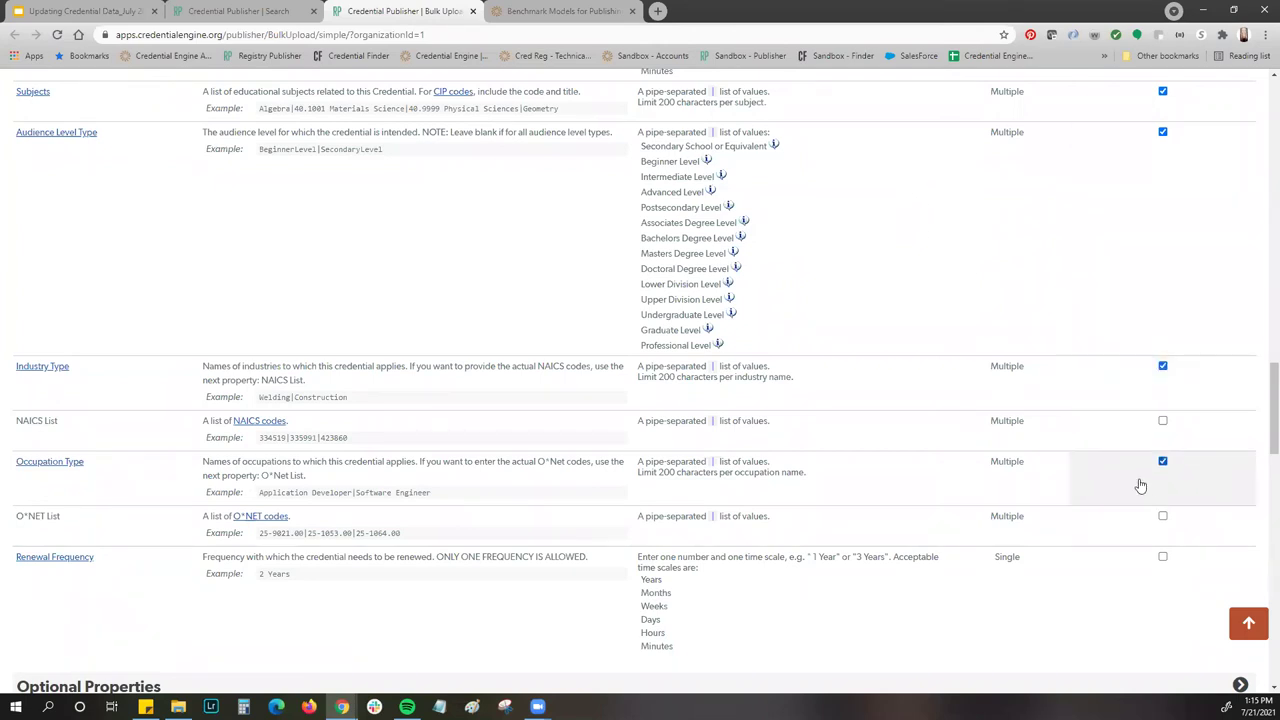
{"action": "left_click", "coordinate": [1138, 432]}
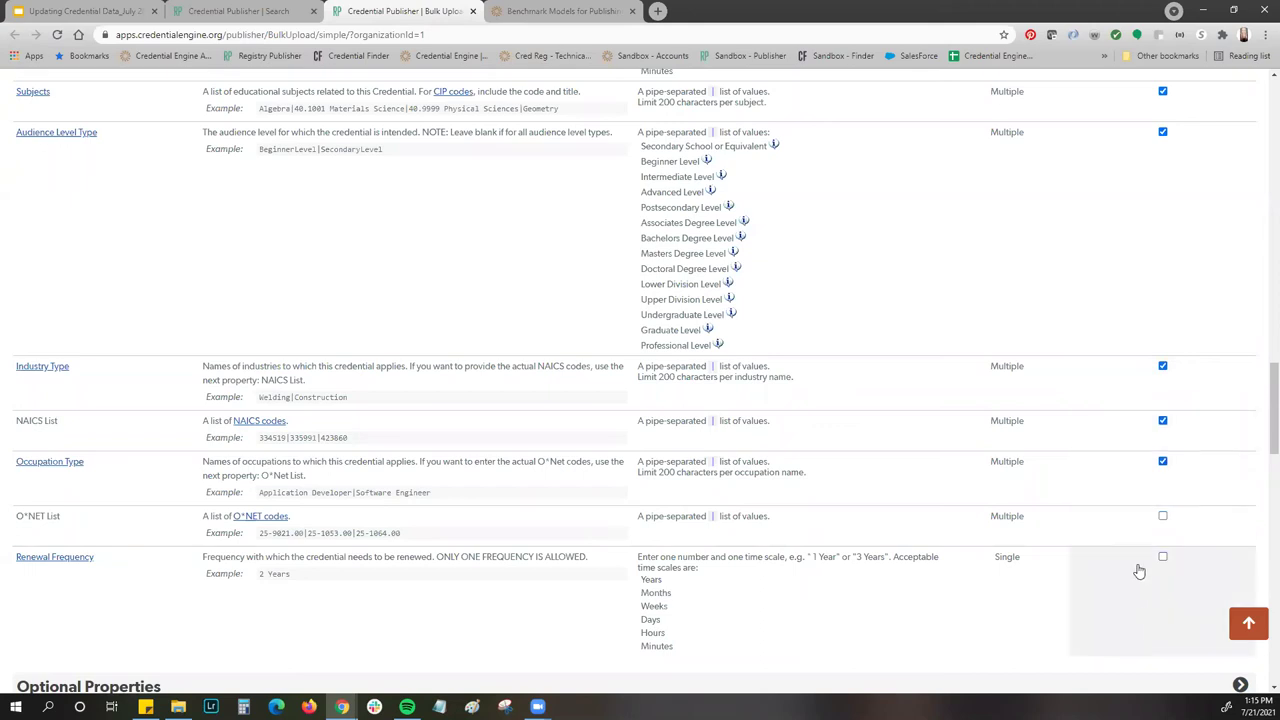
{"action": "left_click", "coordinate": [1152, 527]}
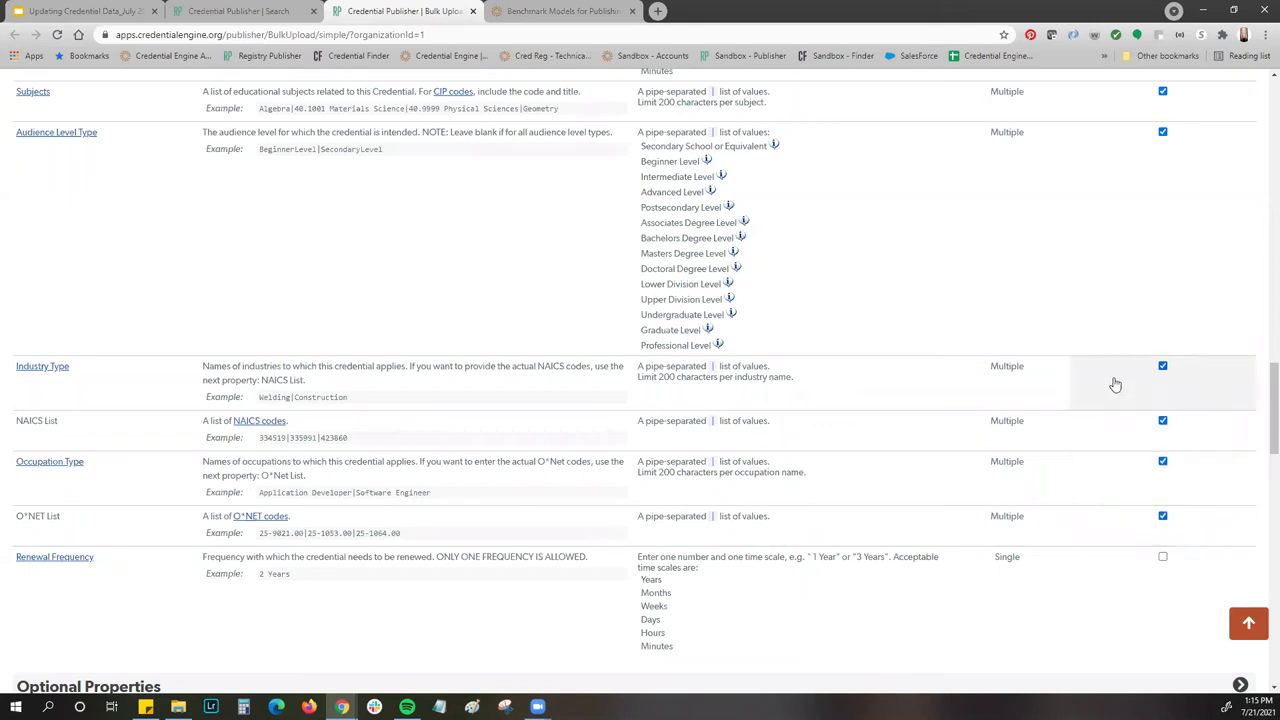
{"action": "scroll", "coordinate": [1043, 339], "scroll_direction": "down", "scroll_amount": 3}
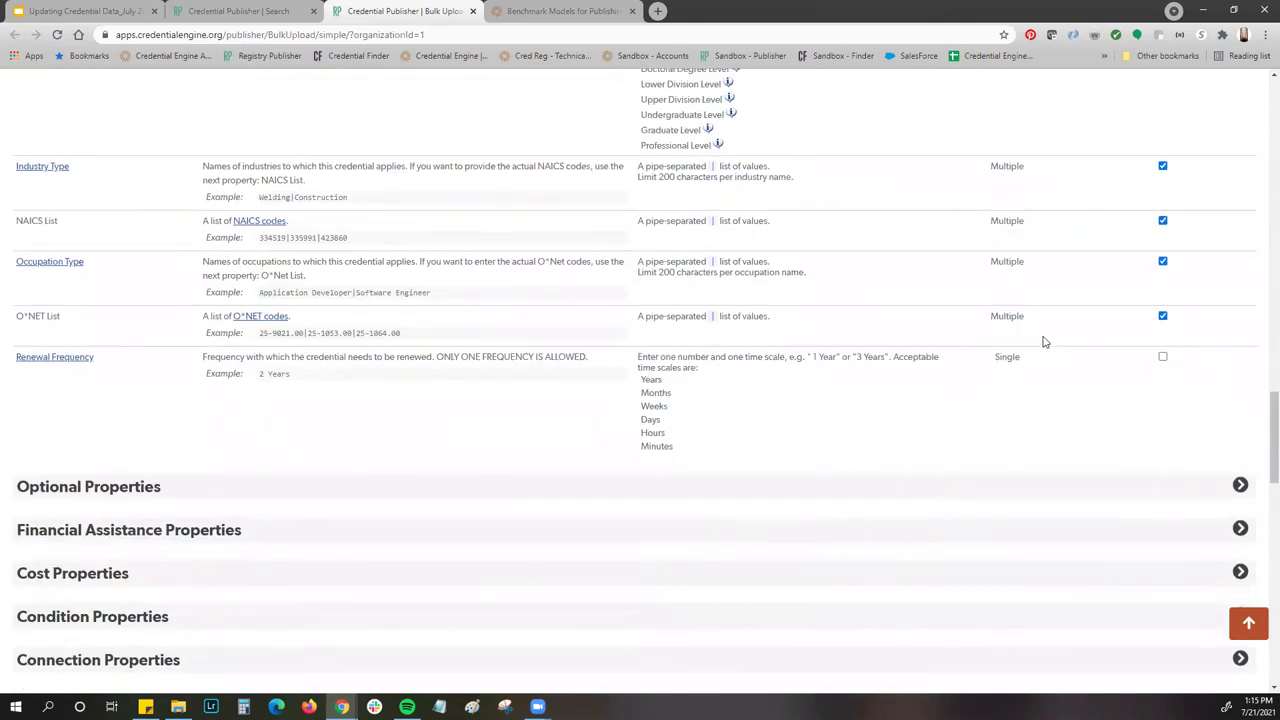
Expand Optional Properties and review its rows down to Internal Identifier and Step 3.
{"action": "left_click", "coordinate": [320, 421]}
{"action": "scroll", "coordinate": [460, 374], "scroll_direction": "down", "scroll_amount": 2}
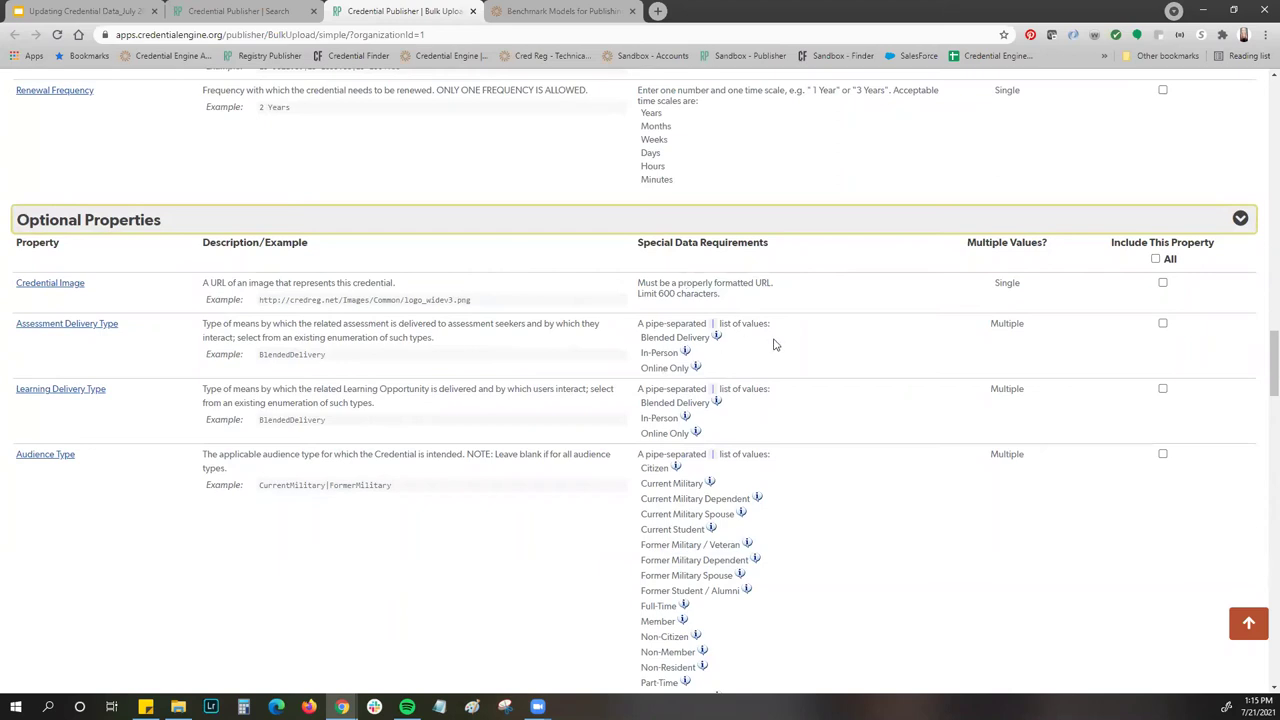
{"action": "scroll", "coordinate": [931, 271], "scroll_direction": "down", "scroll_amount": 1}
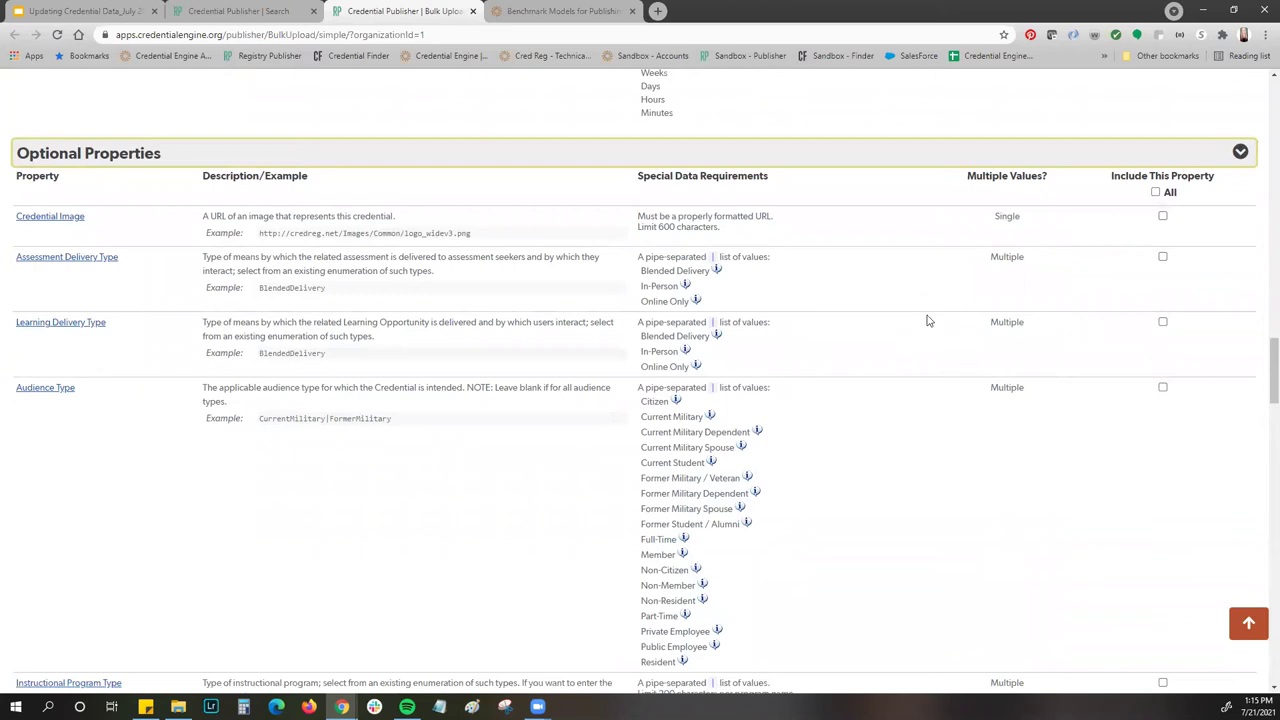
{"action": "scroll", "coordinate": [926, 325], "scroll_direction": "down", "scroll_amount": 3}
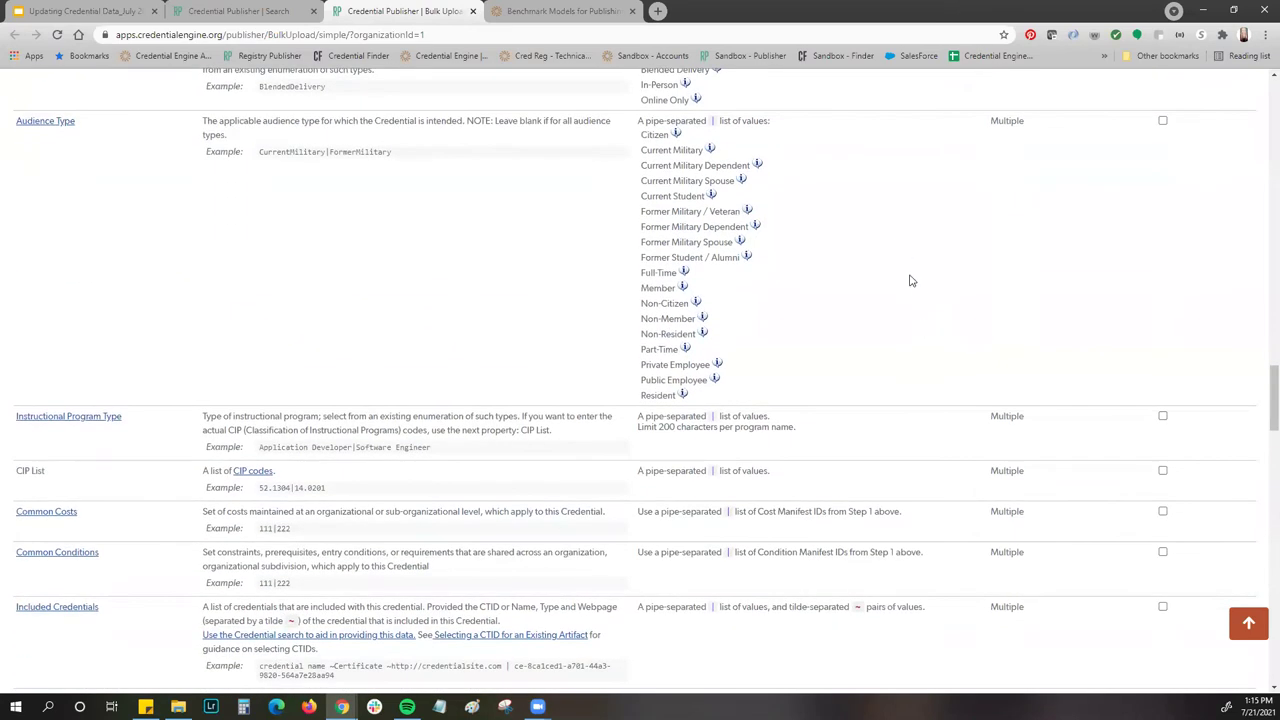
{"action": "scroll", "coordinate": [910, 282], "scroll_direction": "down", "scroll_amount": 4}
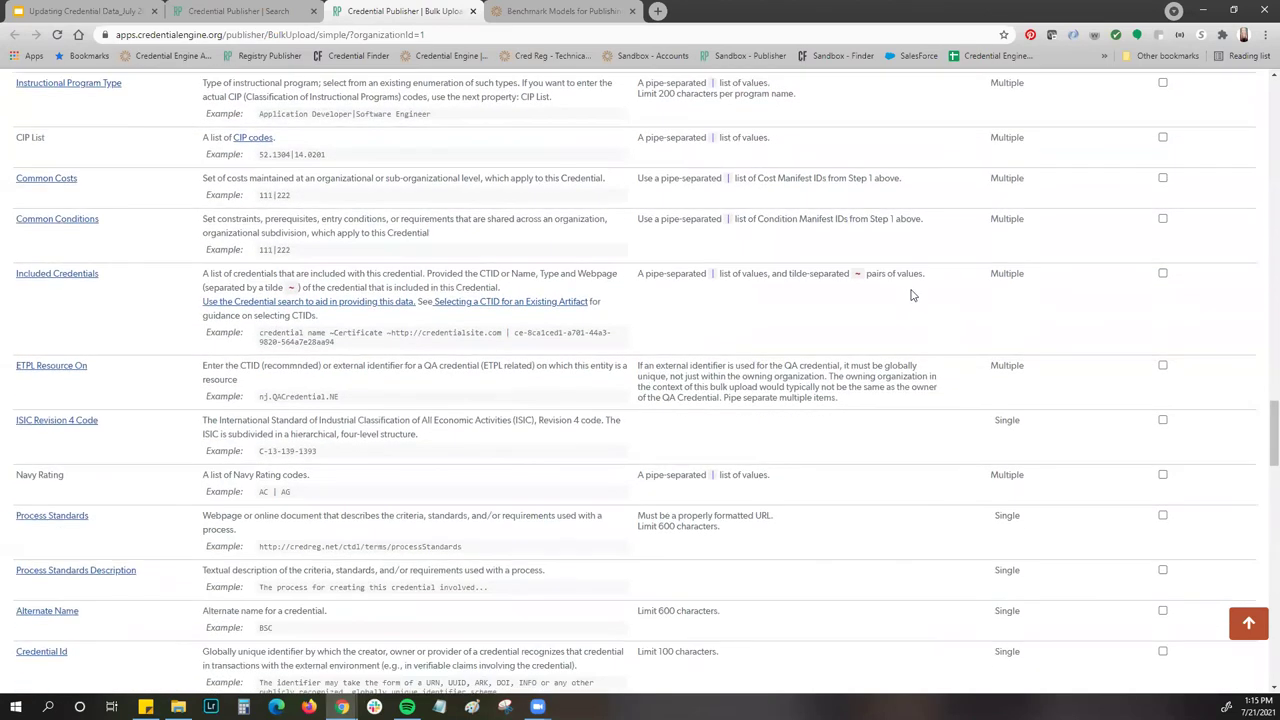
{"action": "scroll", "coordinate": [912, 295], "scroll_direction": "down", "scroll_amount": 1}
{"action": "scroll", "coordinate": [912, 295], "scroll_direction": "down", "scroll_amount": 1}
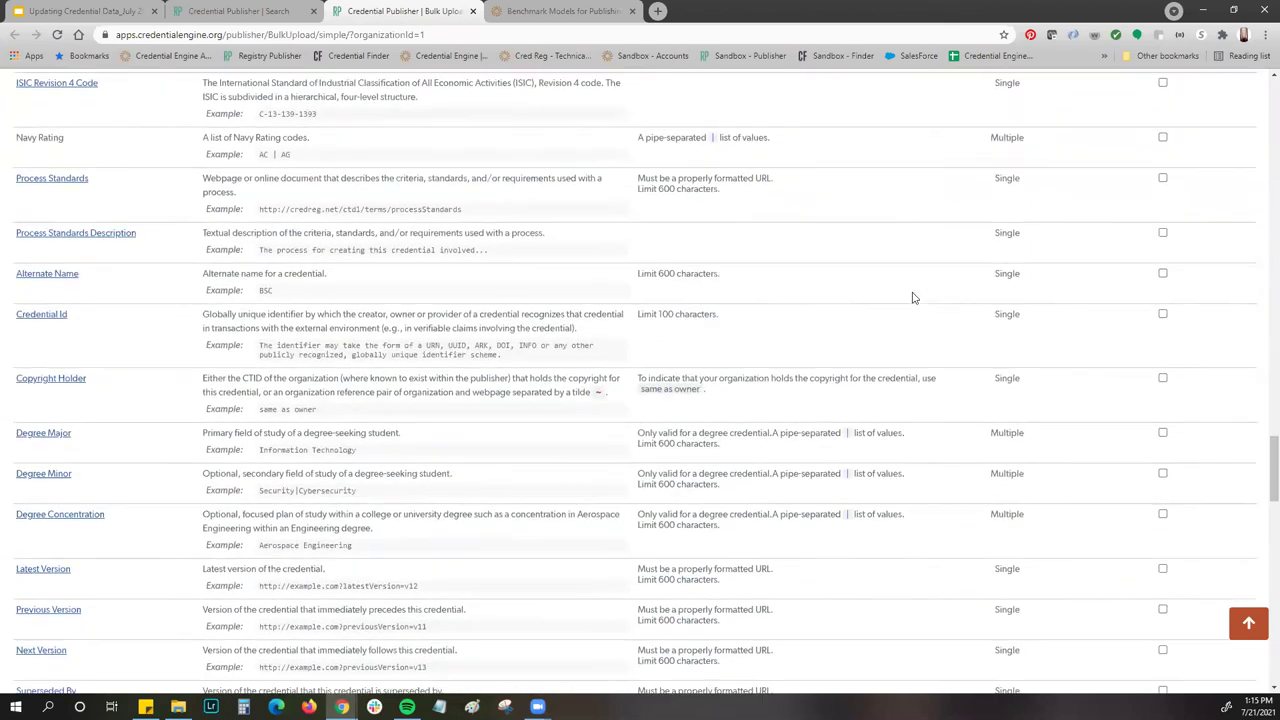
{"action": "scroll", "coordinate": [905, 296], "scroll_direction": "down", "scroll_amount": 4}
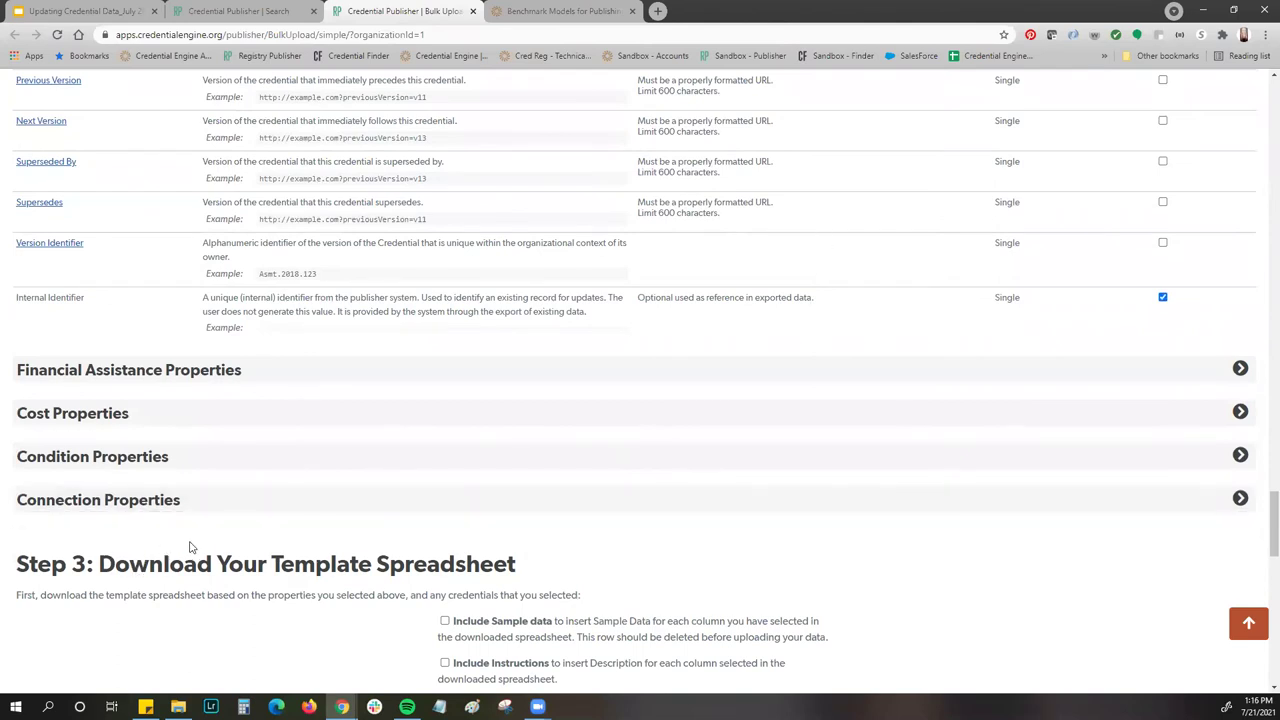
{"action": "scroll", "coordinate": [240, 490], "scroll_direction": "down", "scroll_amount": 1}
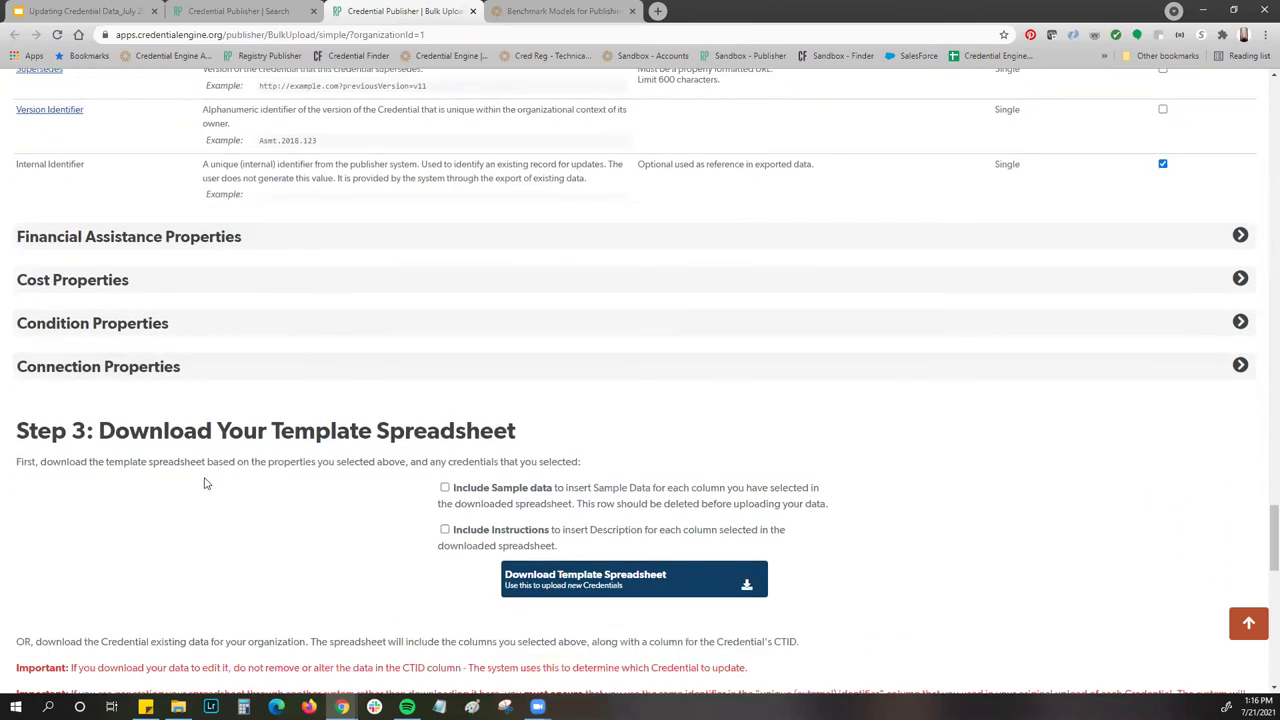
Download all the organization's credentials as a CSV and open the downloaded file.
{"action": "scroll", "coordinate": [206, 460], "scroll_direction": "down", "scroll_amount": 2}
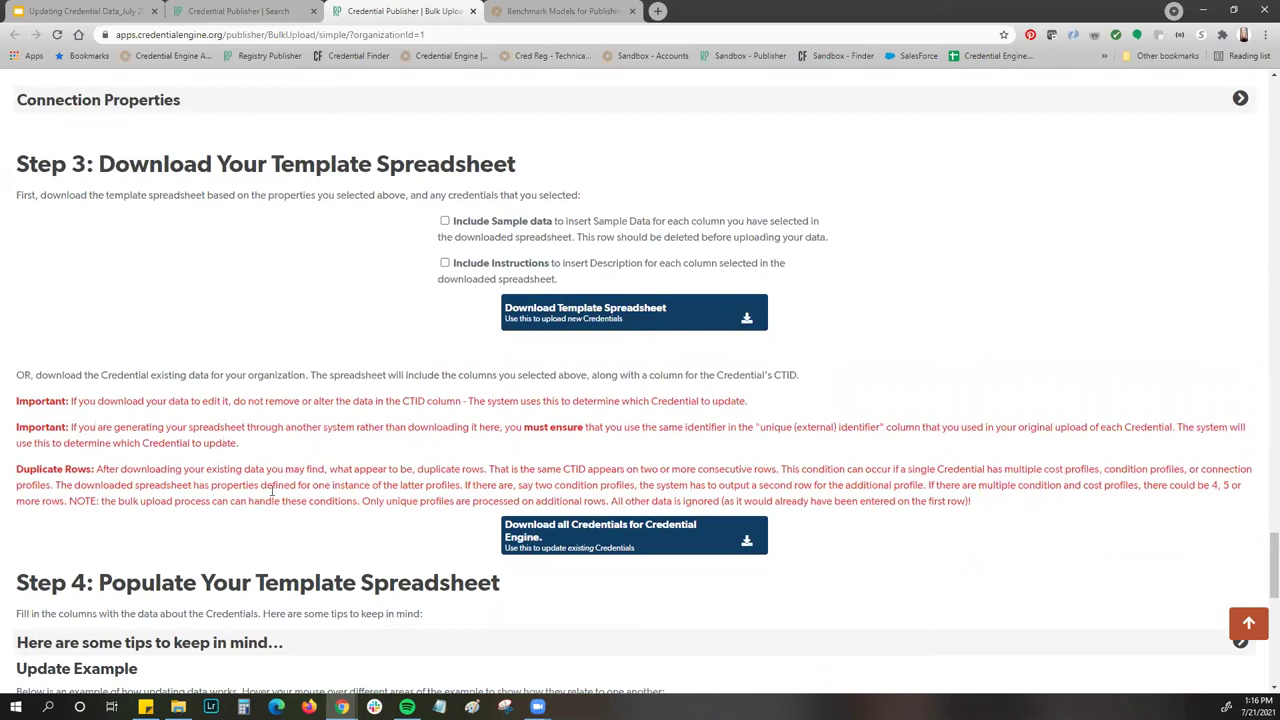
{"action": "left_click", "coordinate": [592, 543]}
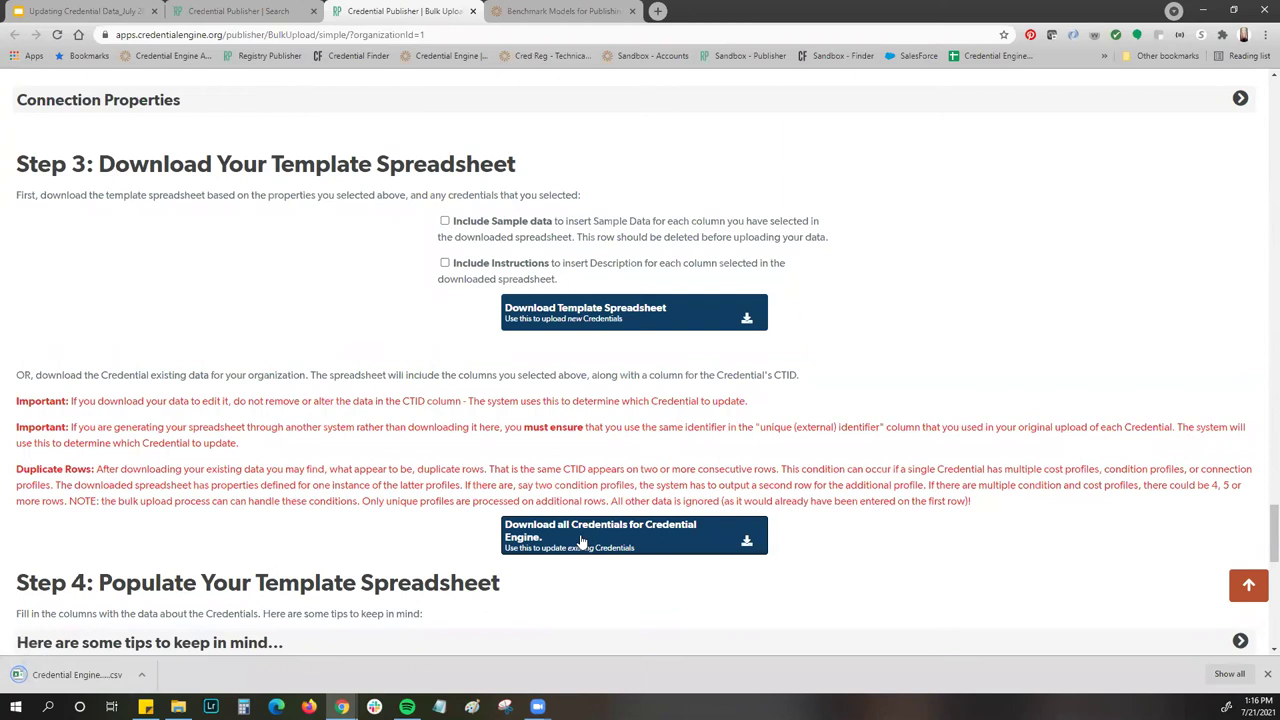
{"action": "left_click", "coordinate": [80, 678]}
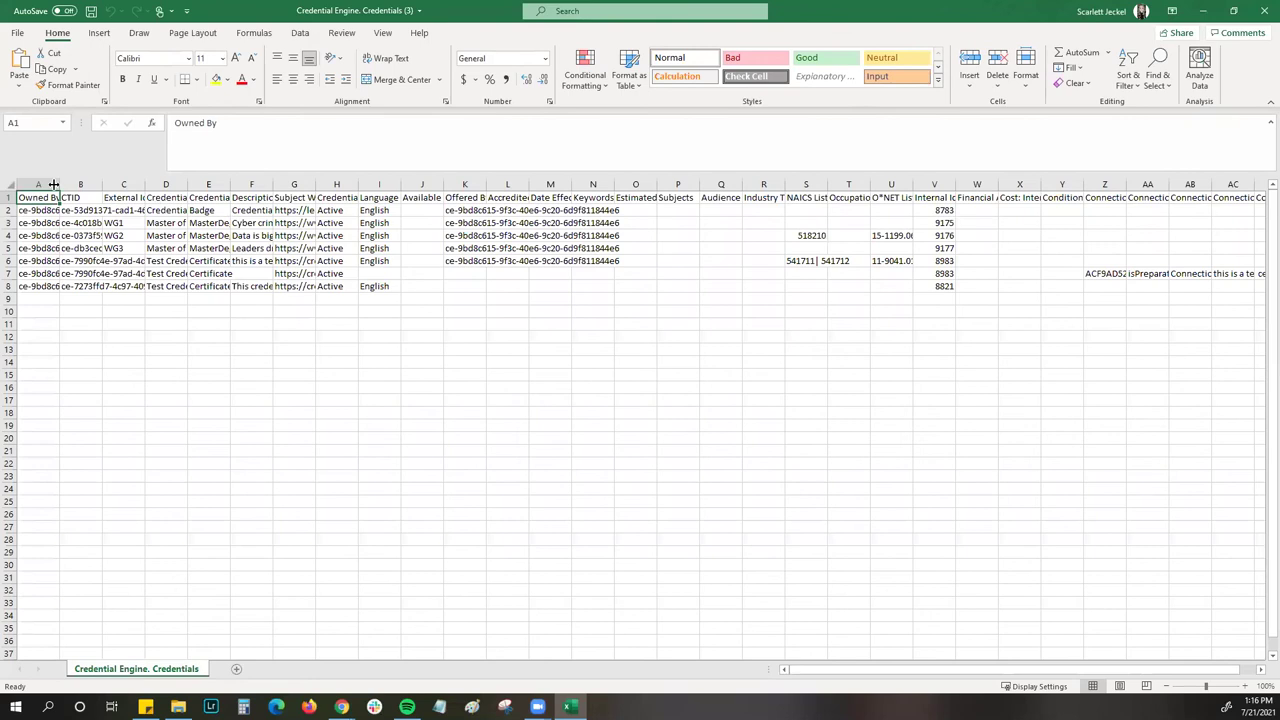
Autofit every column of the downloaded credentials sheet to its contents.
{"action": "left_click", "coordinate": [10, 185]}
{"action": "double_click", "coordinate": [58, 184]}
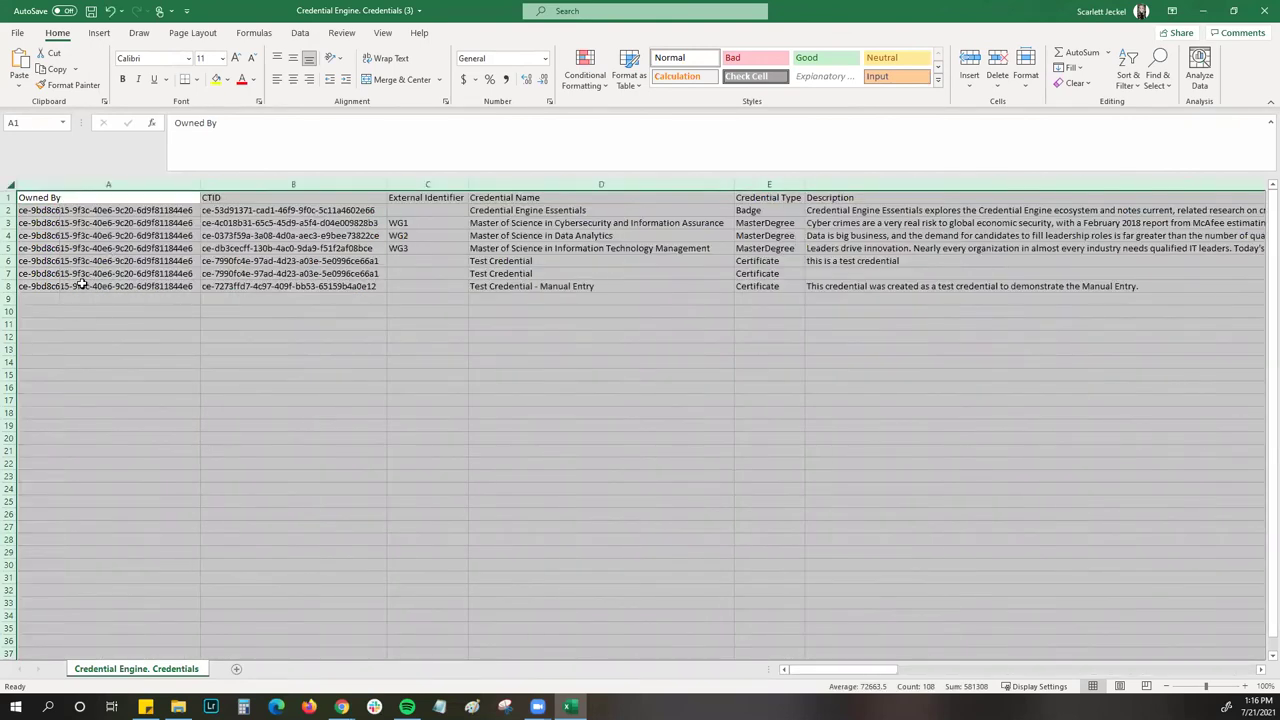
{"action": "left_click", "coordinate": [95, 210]}
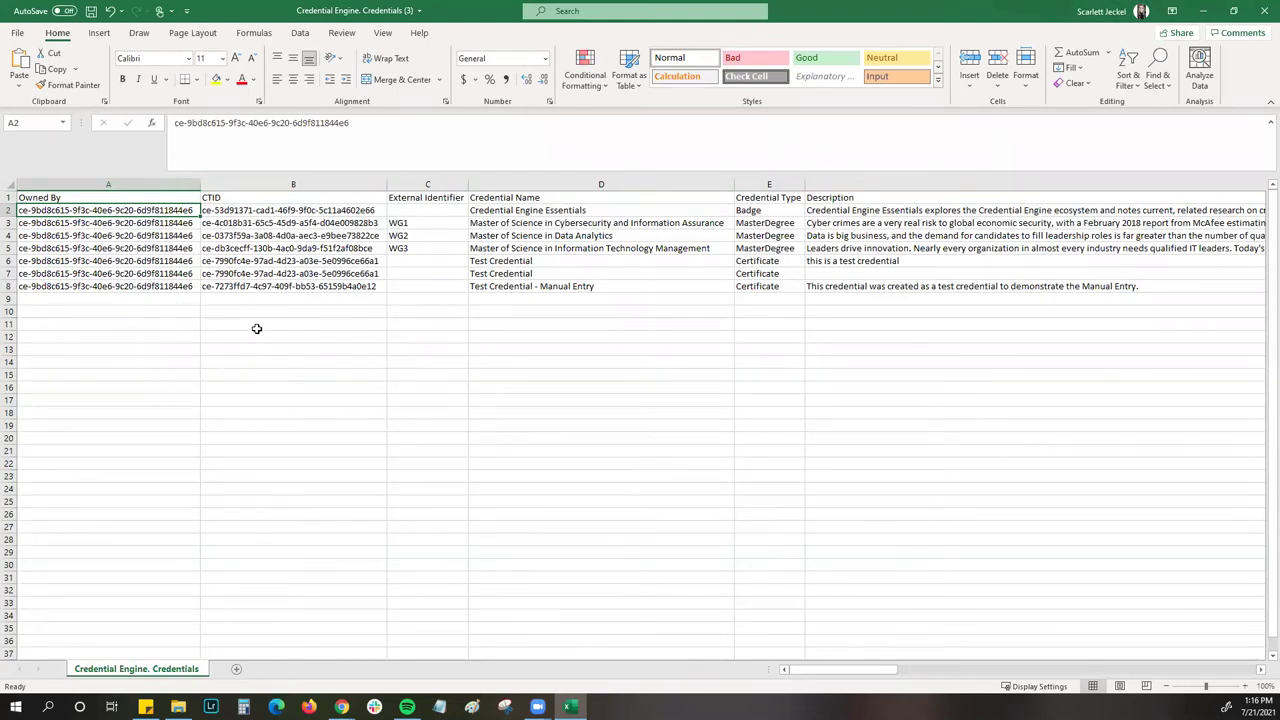
{"action": "key", "text": "Right"}
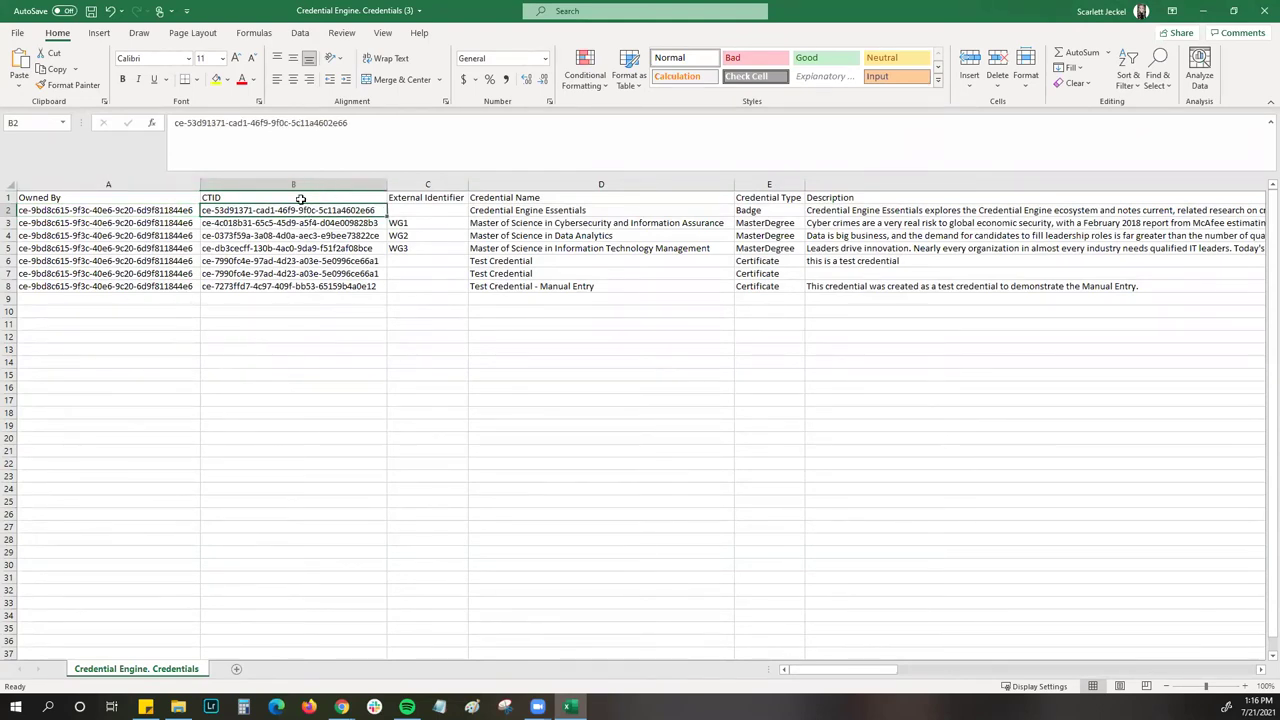
Review the header row from CTID across Credential Type, Description, Keywords and Industry Type.
{"action": "left_click", "coordinate": [299, 197]}
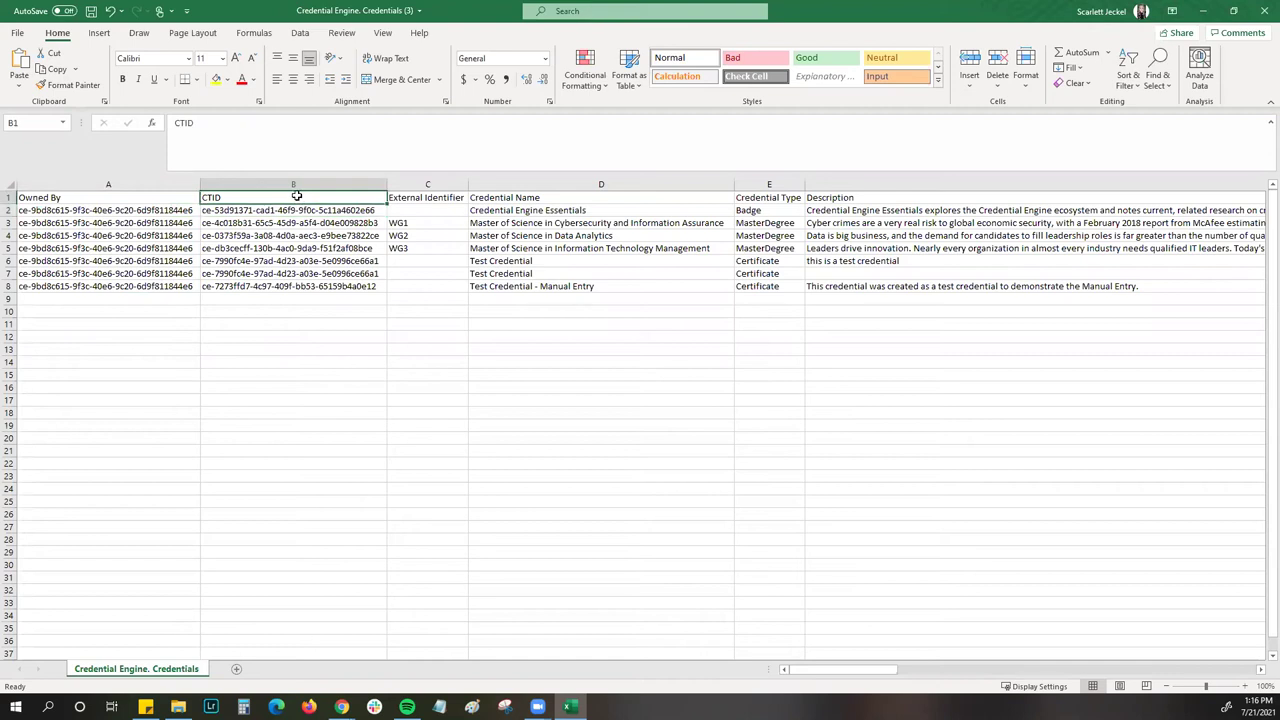
{"action": "key", "text": "Right"}
{"action": "key", "text": "Right"}
{"action": "key", "text": "Right"}
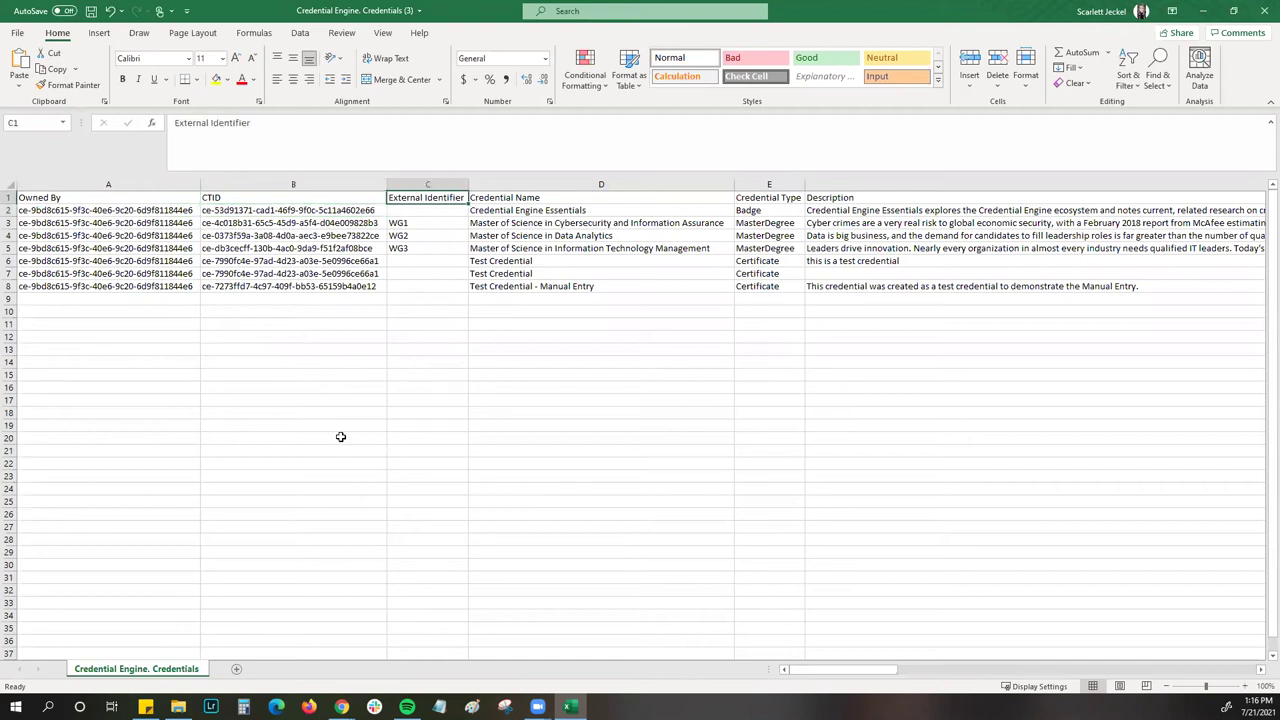
{"action": "key", "text": "Right"}
{"action": "key", "text": "Right"}
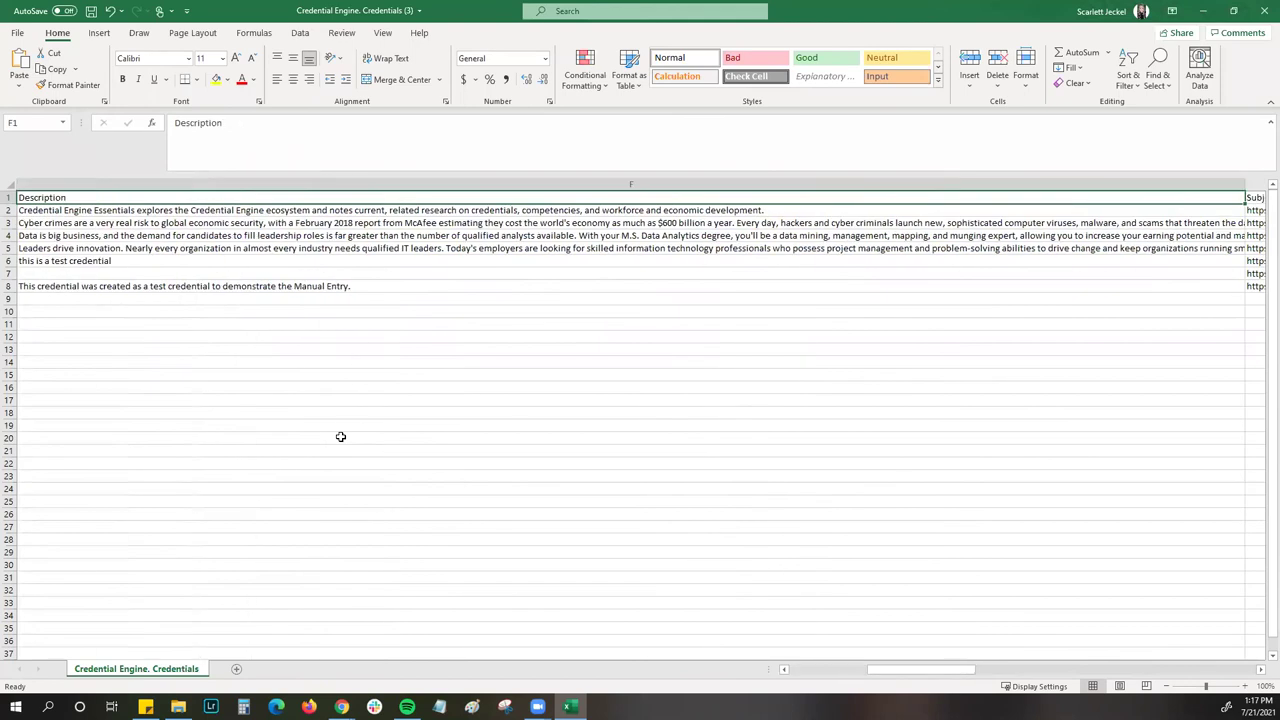
{"action": "key", "text": "Right"}
{"action": "key", "text": "Right"}
{"action": "key", "text": "Right"}
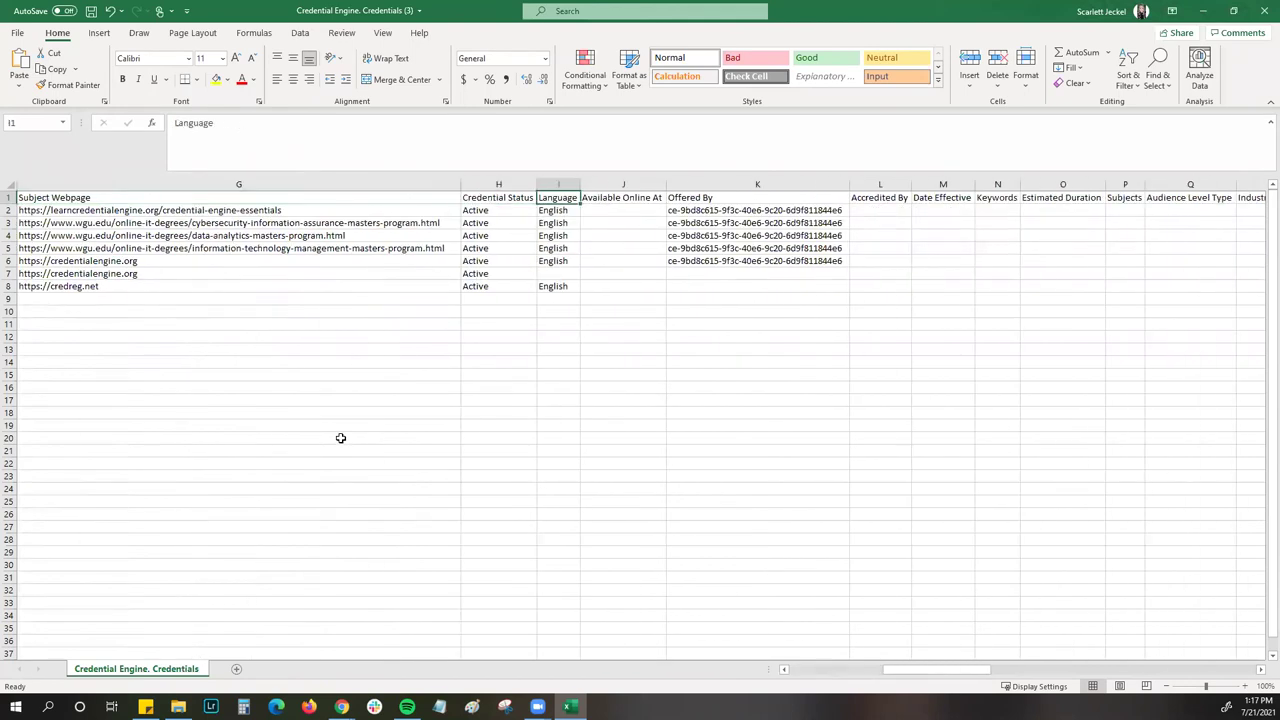
{"action": "key", "text": "Right"}
{"action": "key", "text": "Right"}
{"action": "key", "text": "Right"}
{"action": "key", "text": "Right"}
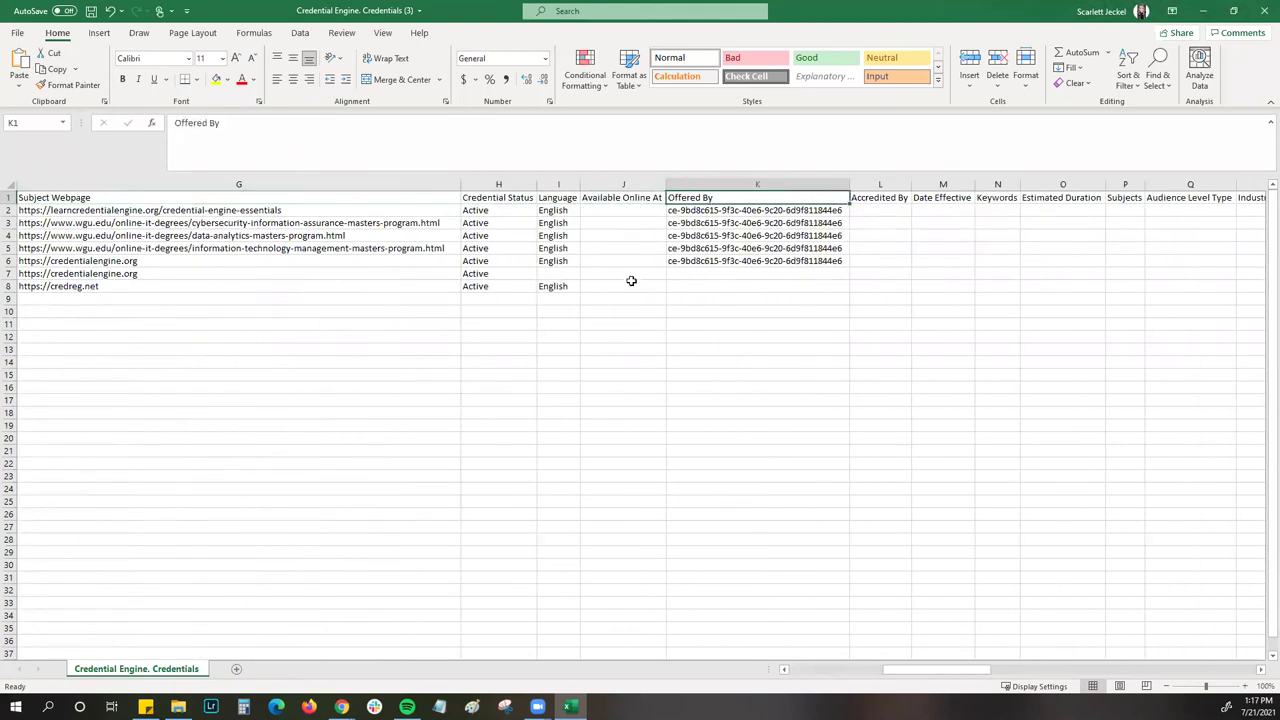
{"action": "key", "text": "Right"}
{"action": "key", "text": "Right"}
{"action": "key", "text": "Right"}
{"action": "key", "text": "Right"}
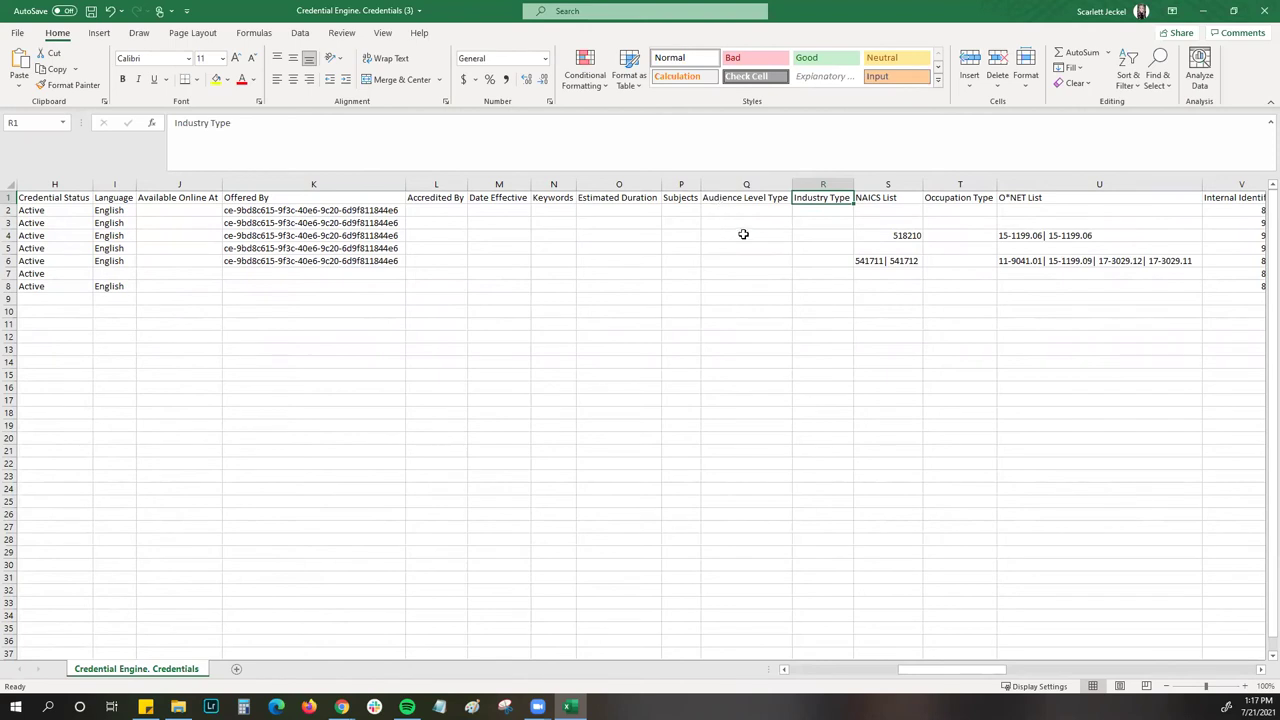
{"action": "key", "text": "Right"}
{"action": "key", "text": "Right"}
{"action": "key", "text": "Right"}
{"action": "key", "text": "Right"}
{"action": "key", "text": "Right"}
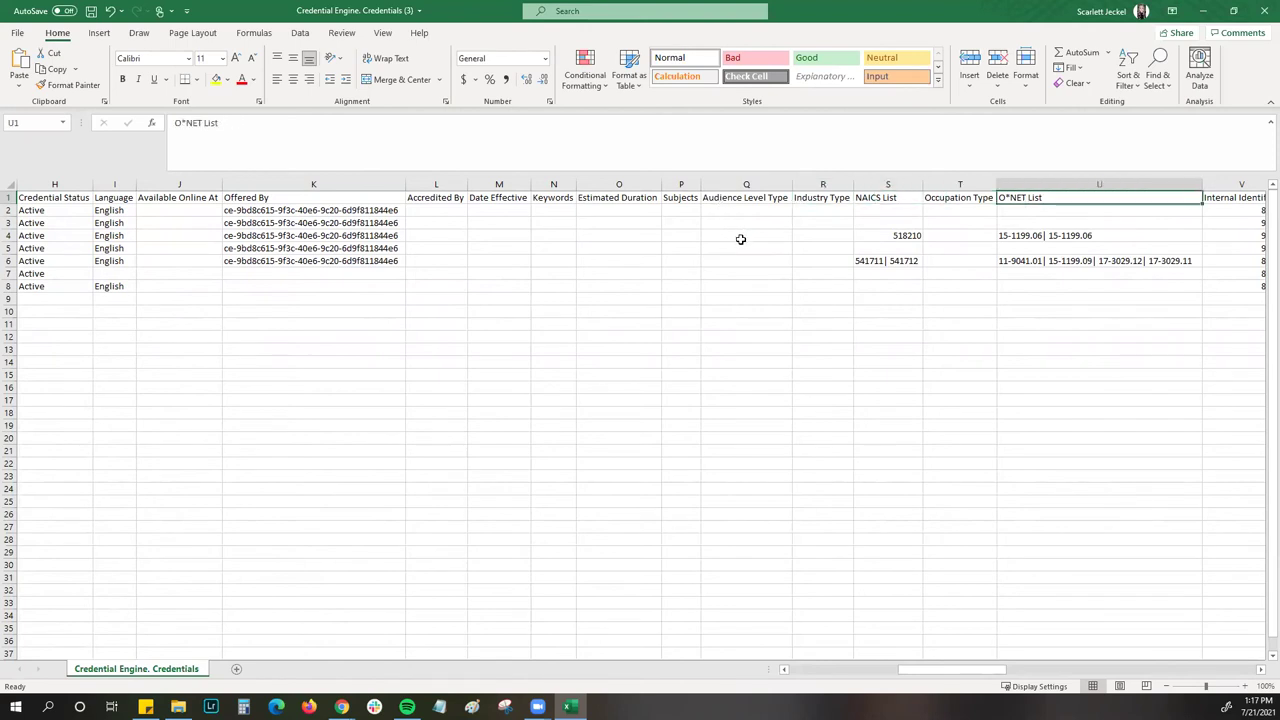
Check the Internal Identifier heading, step back to Offered By, then minimize Excel.
{"action": "key", "text": "Right"}
{"action": "key", "text": "Right"}
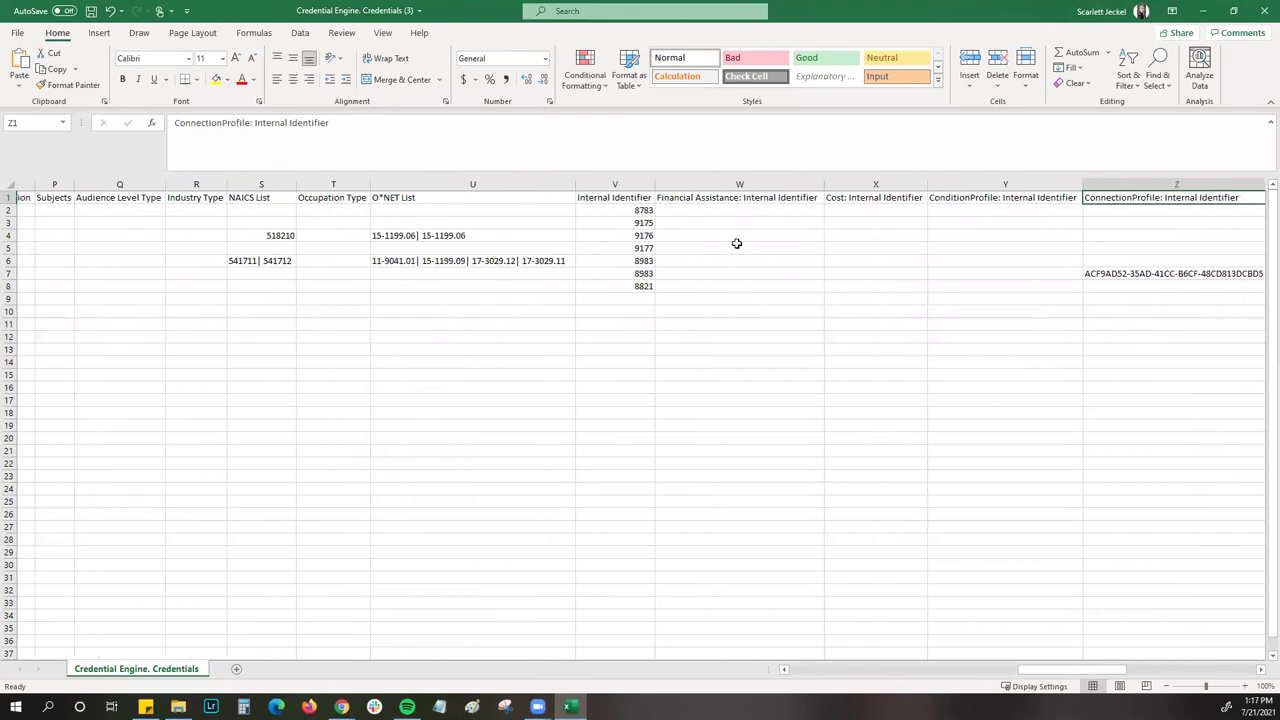
{"action": "key", "text": "Left"}
{"action": "key", "text": "Left"}
{"action": "key", "text": "Left"}
{"action": "key", "text": "Left"}
{"action": "key", "text": "Left"}
{"action": "key", "text": "Left"}
{"action": "key", "text": "Left"}
{"action": "key", "text": "Left"}
{"action": "key", "text": "Left"}
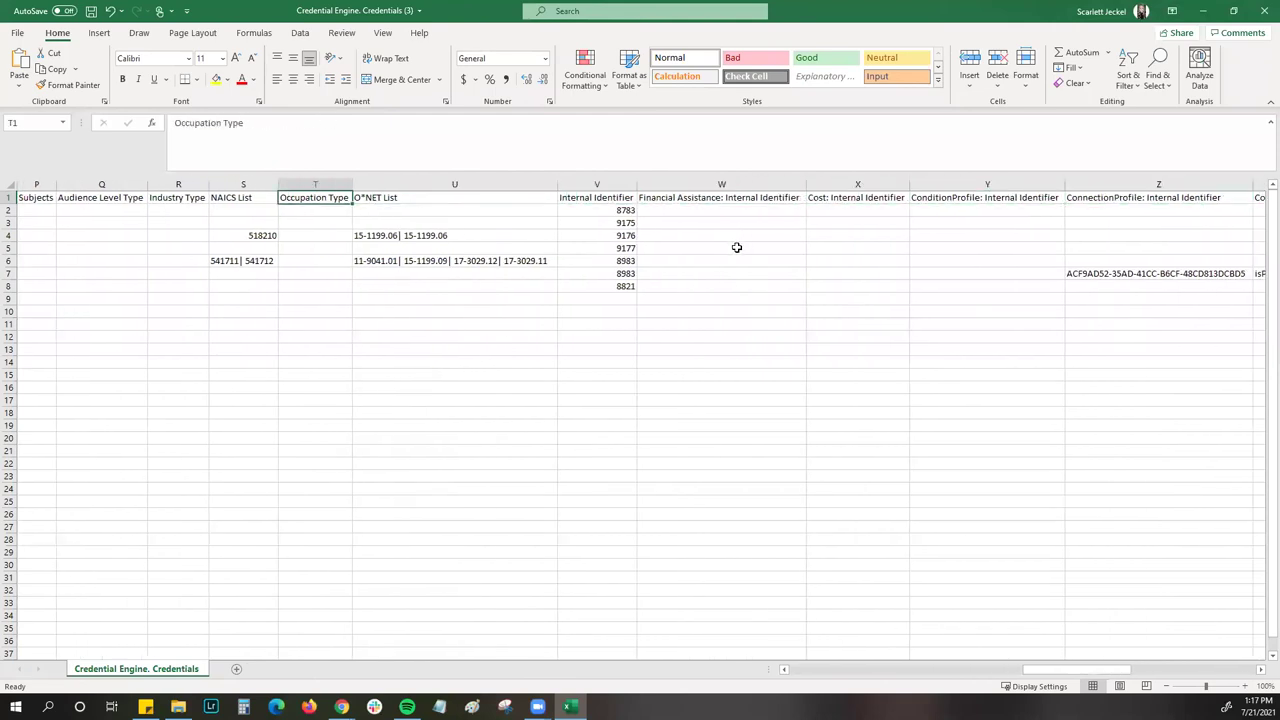
{"action": "key", "text": "Left"}
{"action": "key", "text": "Left"}
{"action": "key", "text": "Left"}
{"action": "key", "text": "Left"}
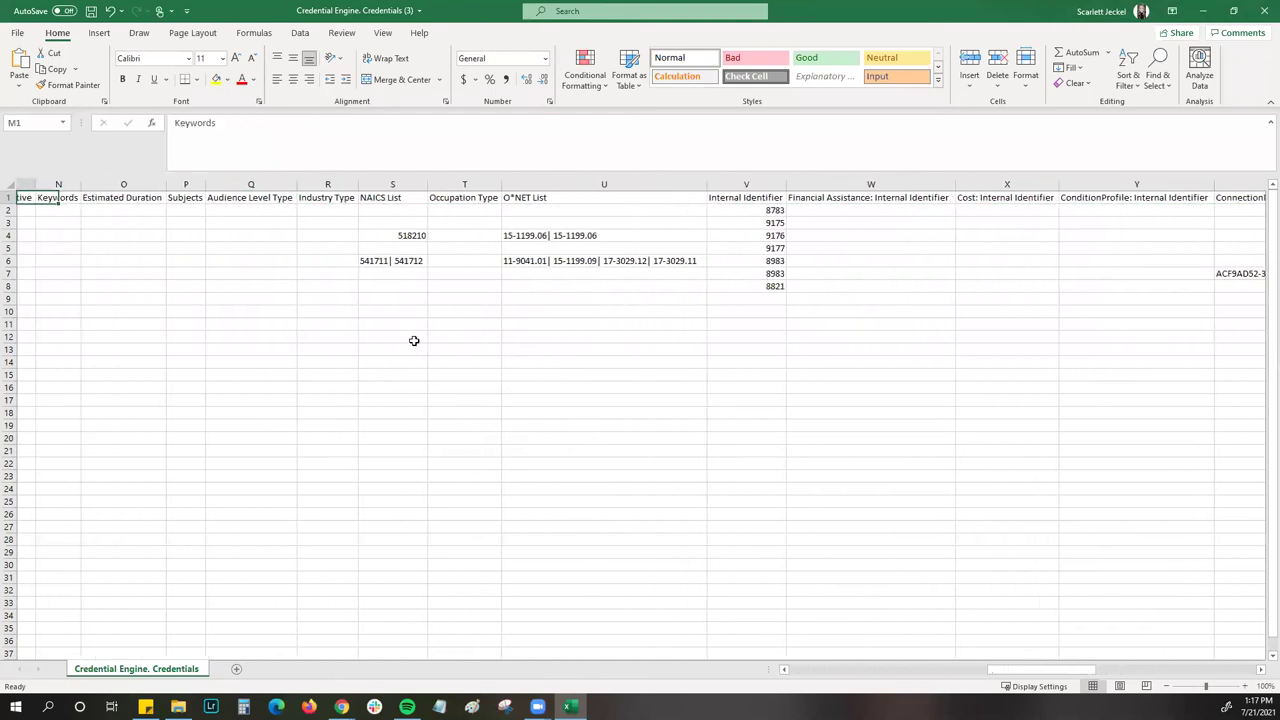
{"action": "key", "text": "Left"}
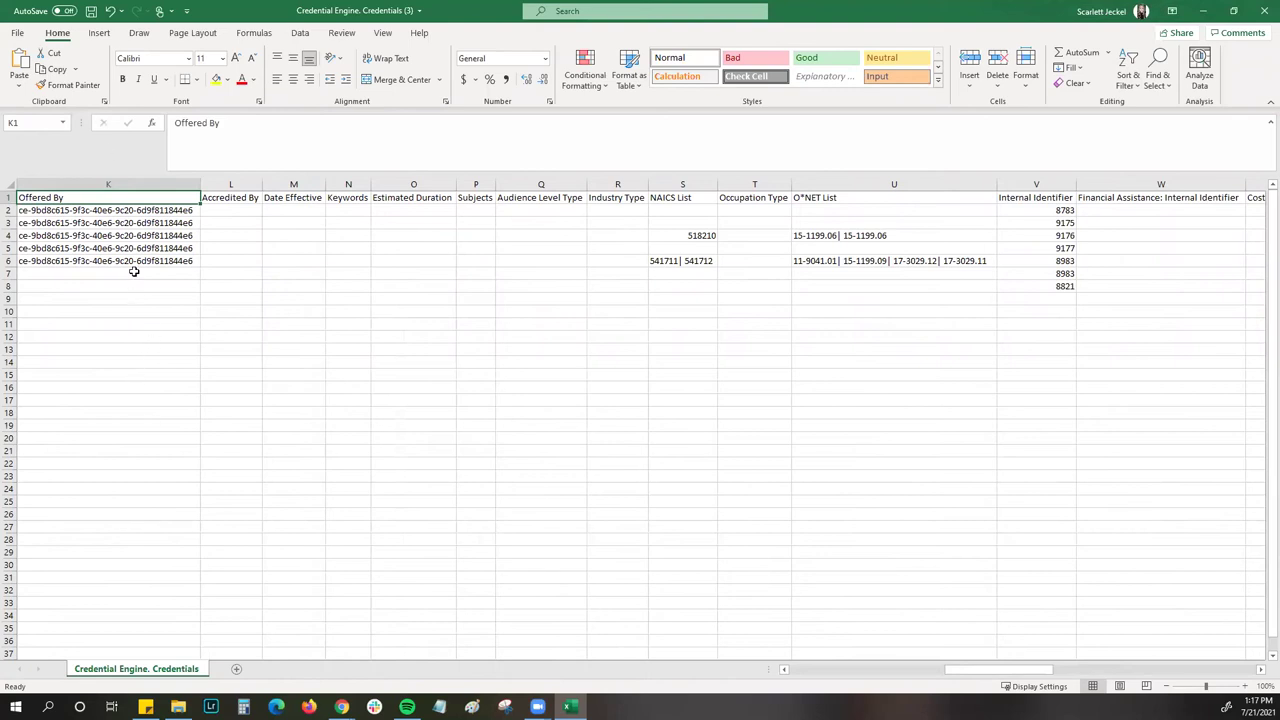
{"action": "left_click", "coordinate": [1206, 13]}
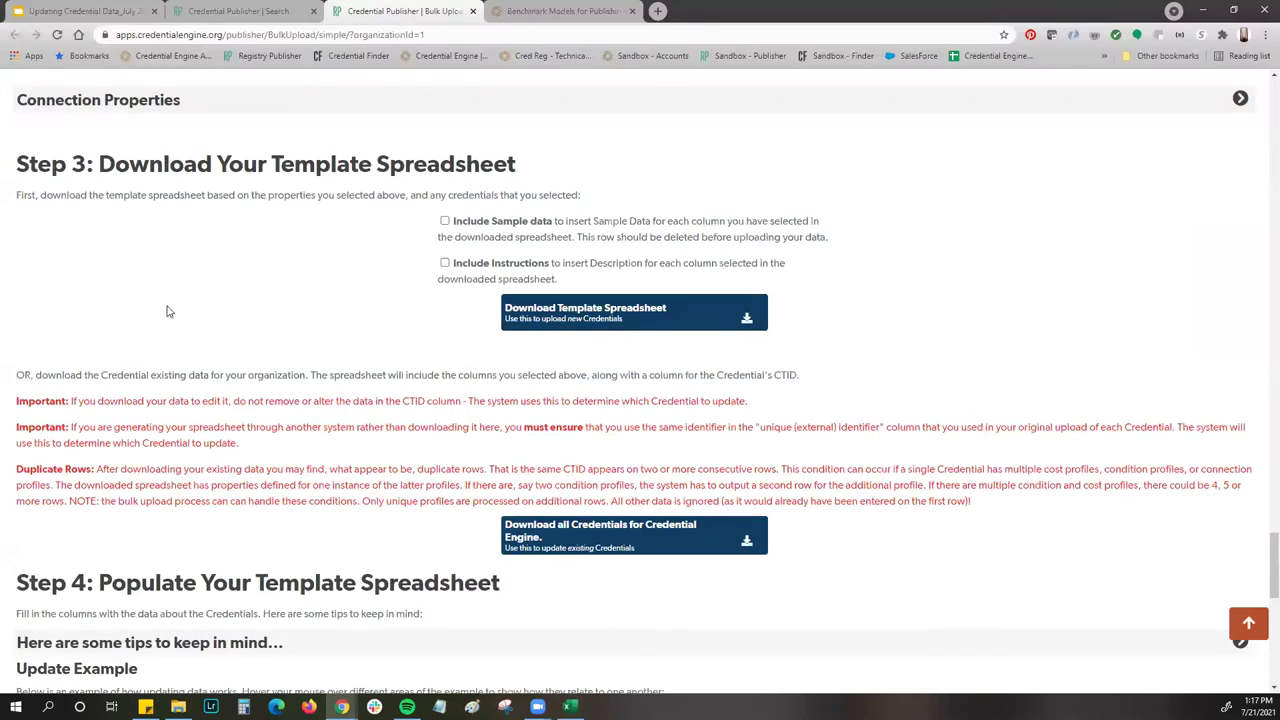
Scroll the bulk upload page past Step 4 to Step 5: Upload Your Data and Step 6.
{"action": "scroll", "coordinate": [170, 307], "scroll_direction": "down", "scroll_amount": 4}
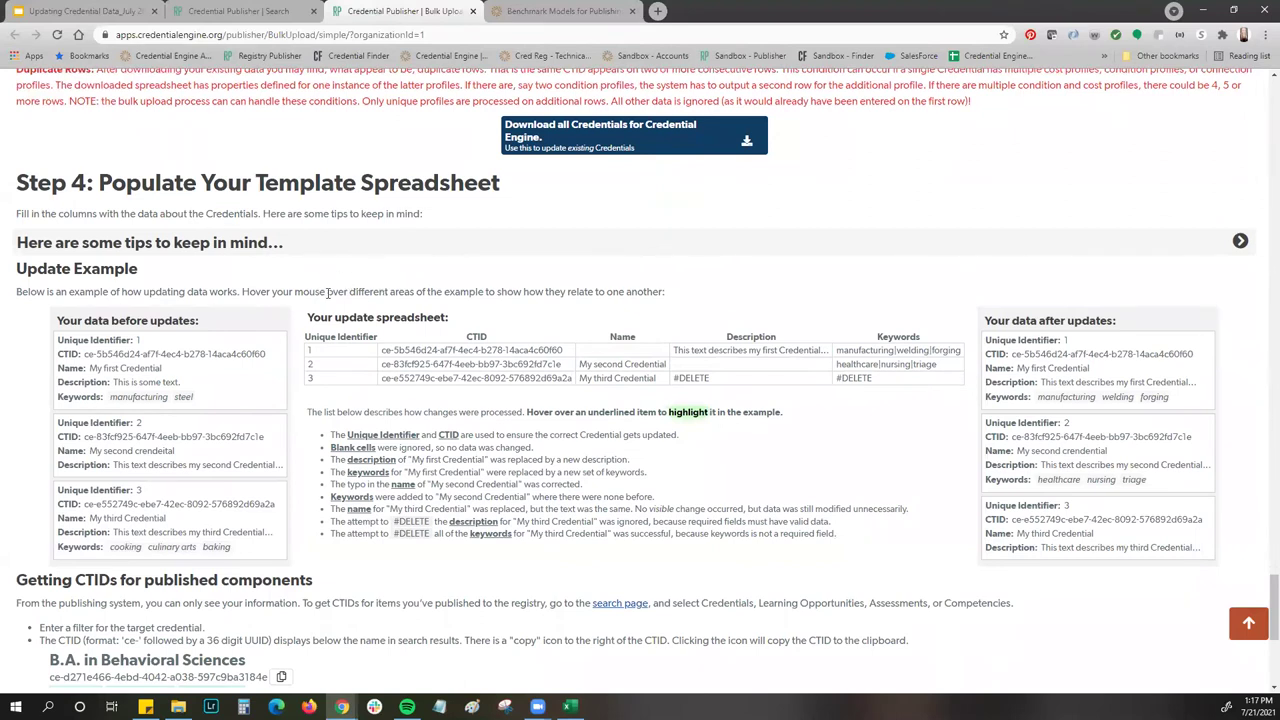
{"action": "scroll", "coordinate": [350, 290], "scroll_direction": "down", "scroll_amount": 3}
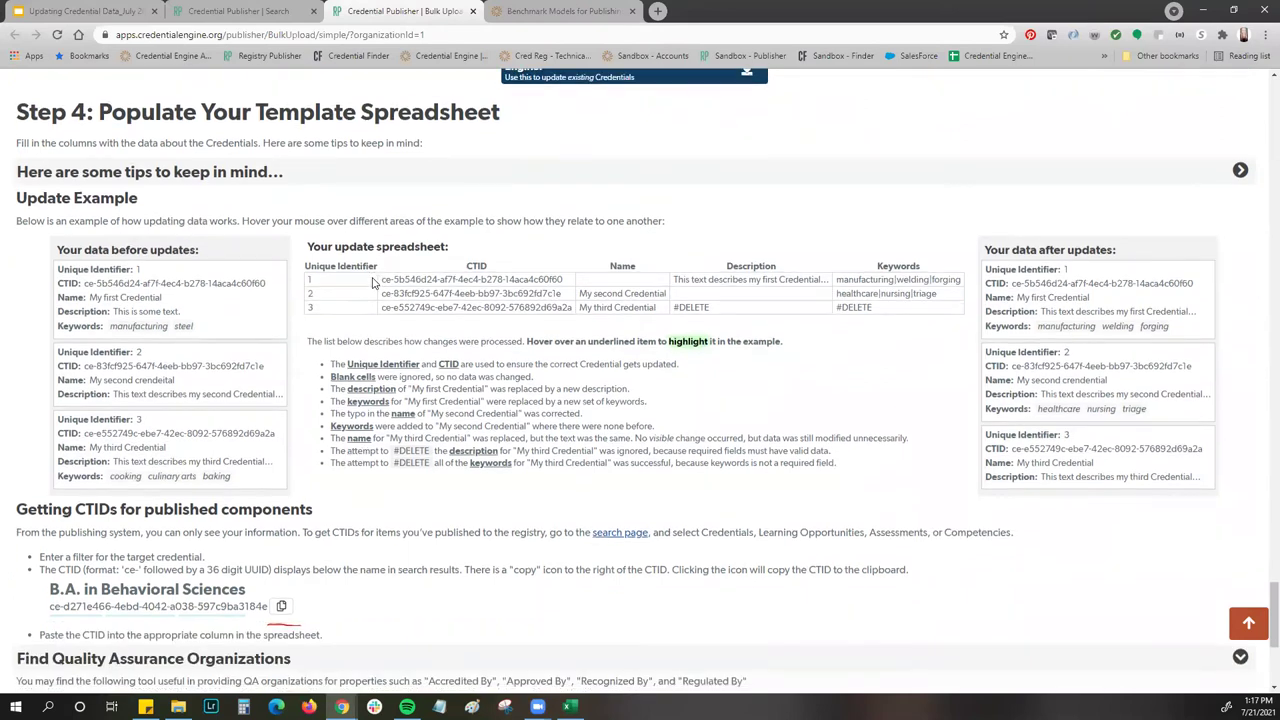
{"action": "scroll", "coordinate": [393, 343], "scroll_direction": "down", "scroll_amount": 2}
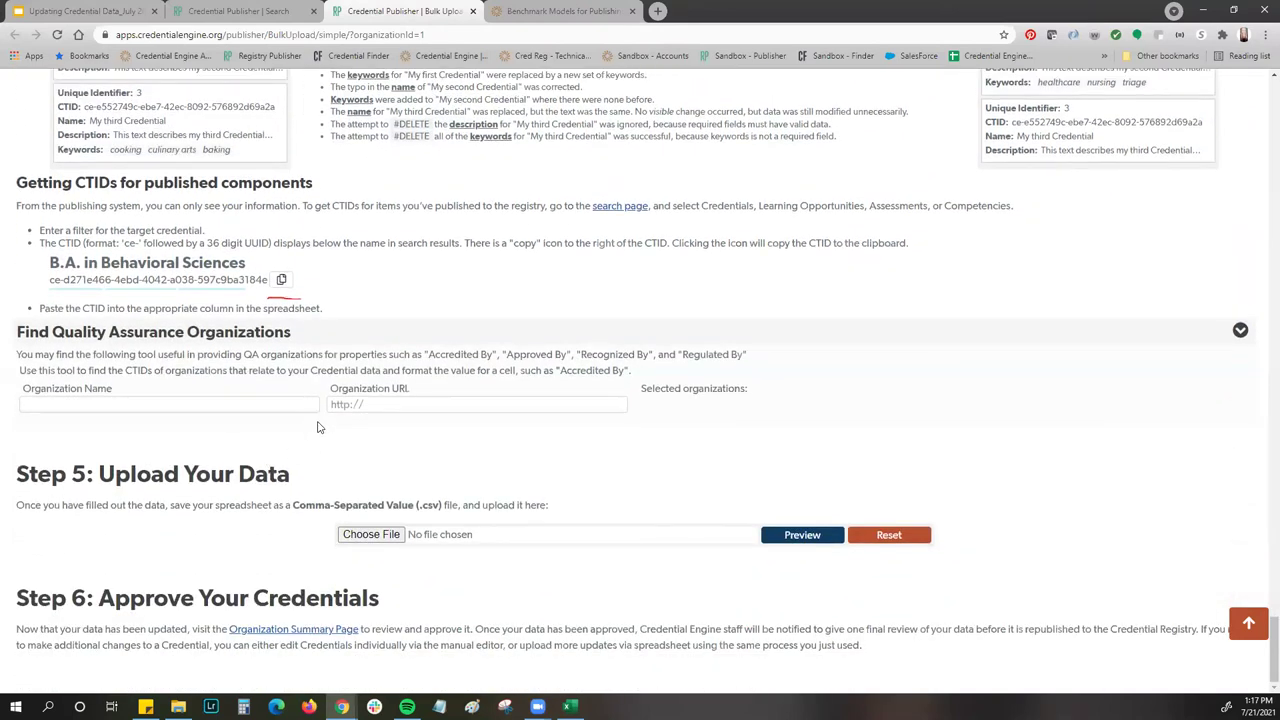
Load the Credential Engine. Credentials_BulkUploadWebinar file from Downloads.
{"action": "left_click", "coordinate": [381, 545]}
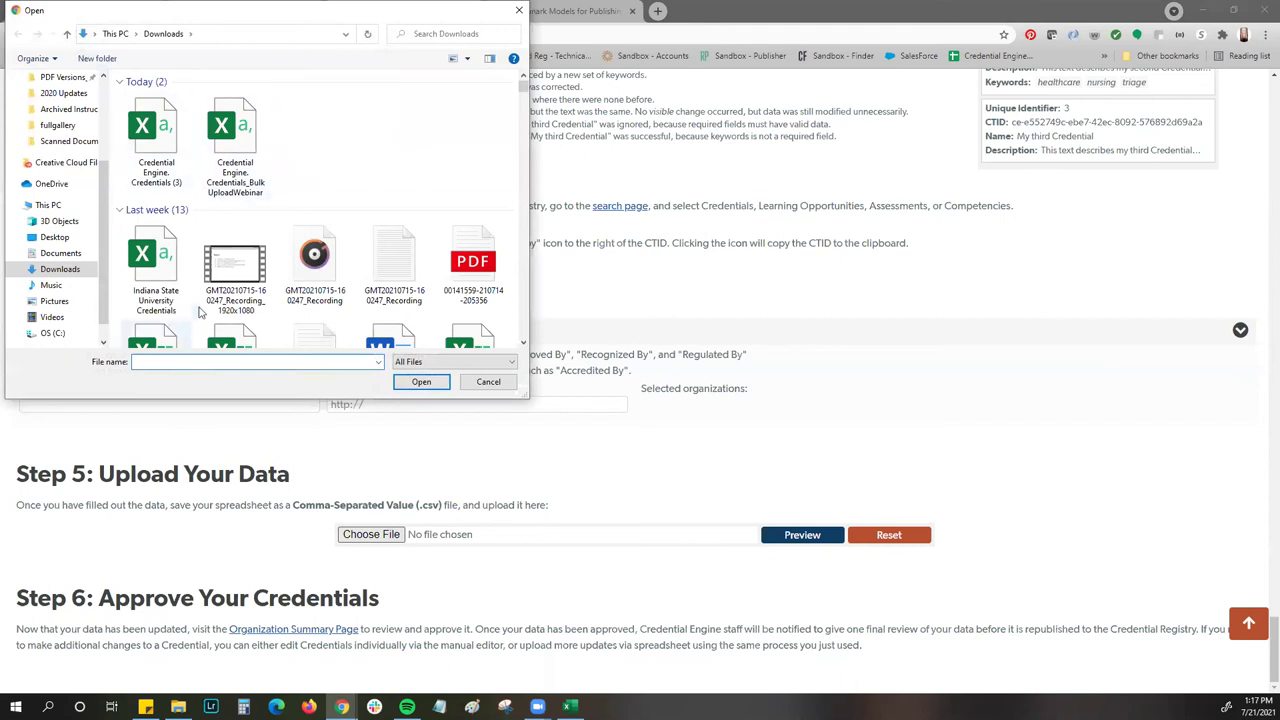
{"action": "left_click", "coordinate": [236, 135]}
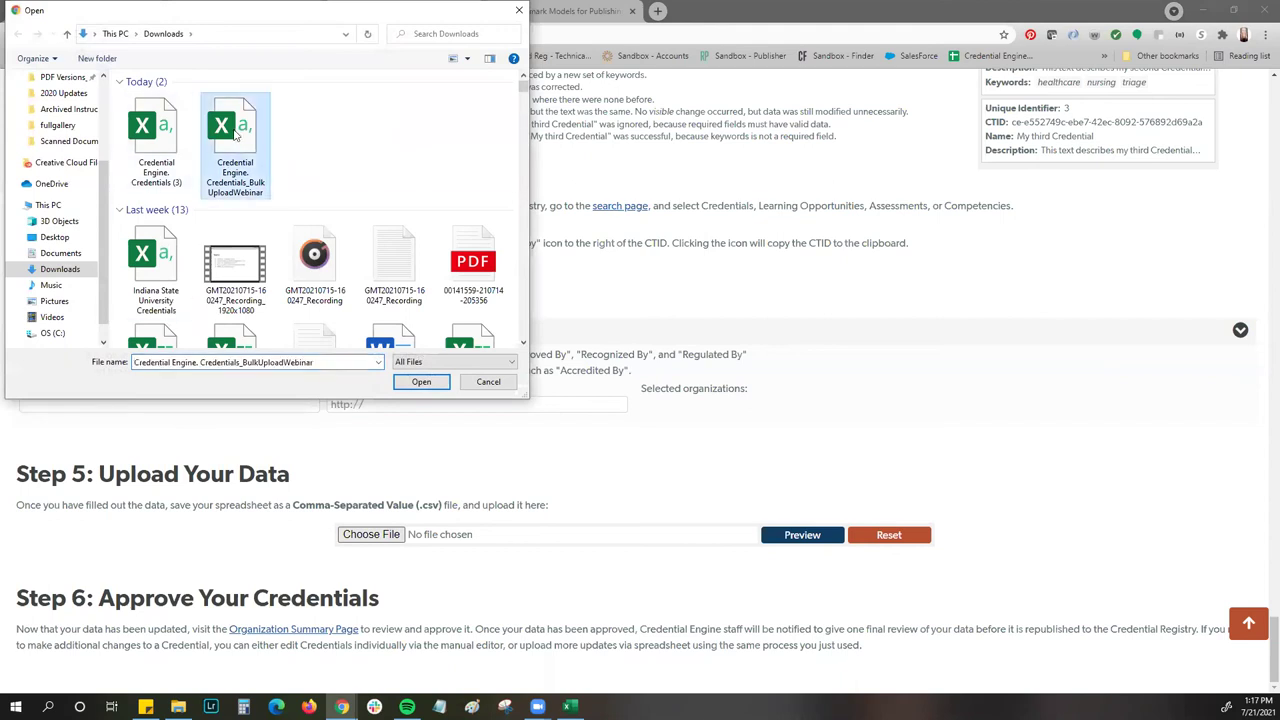
{"action": "left_click", "coordinate": [422, 386]}
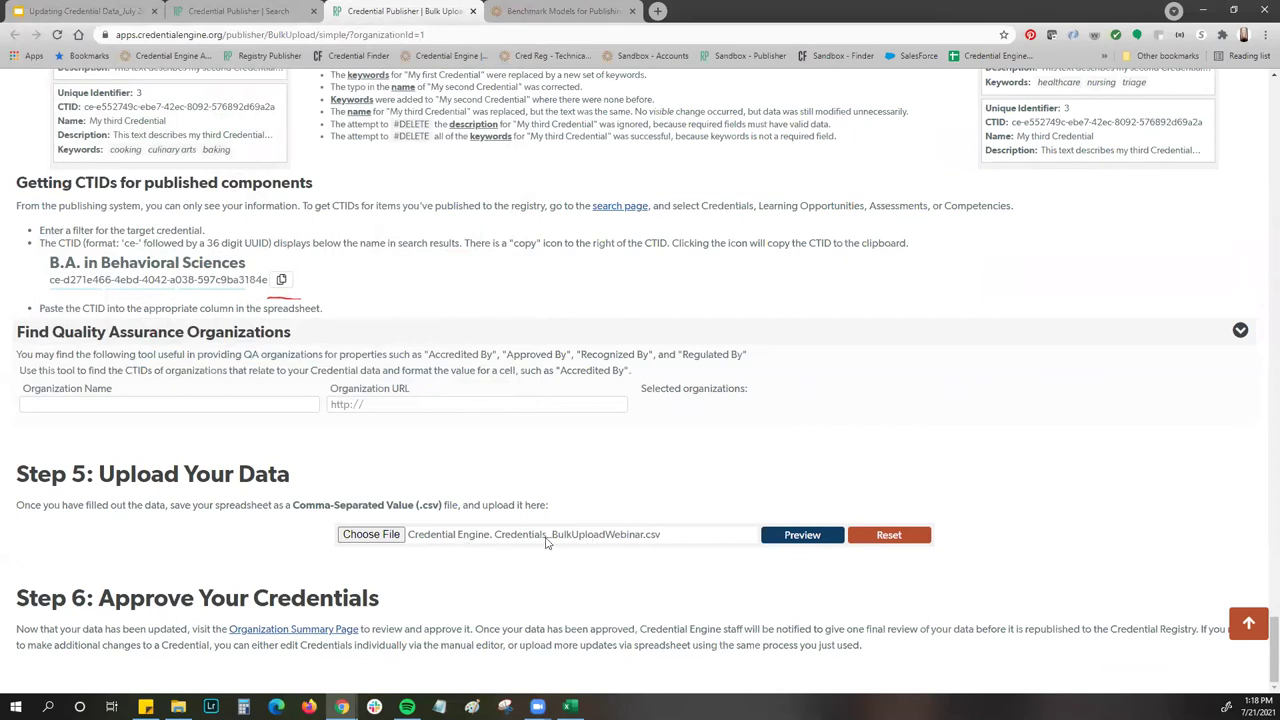
Preview the loaded credentials table, including the WG1–WG3 master's degrees.
{"action": "left_click", "coordinate": [829, 541]}
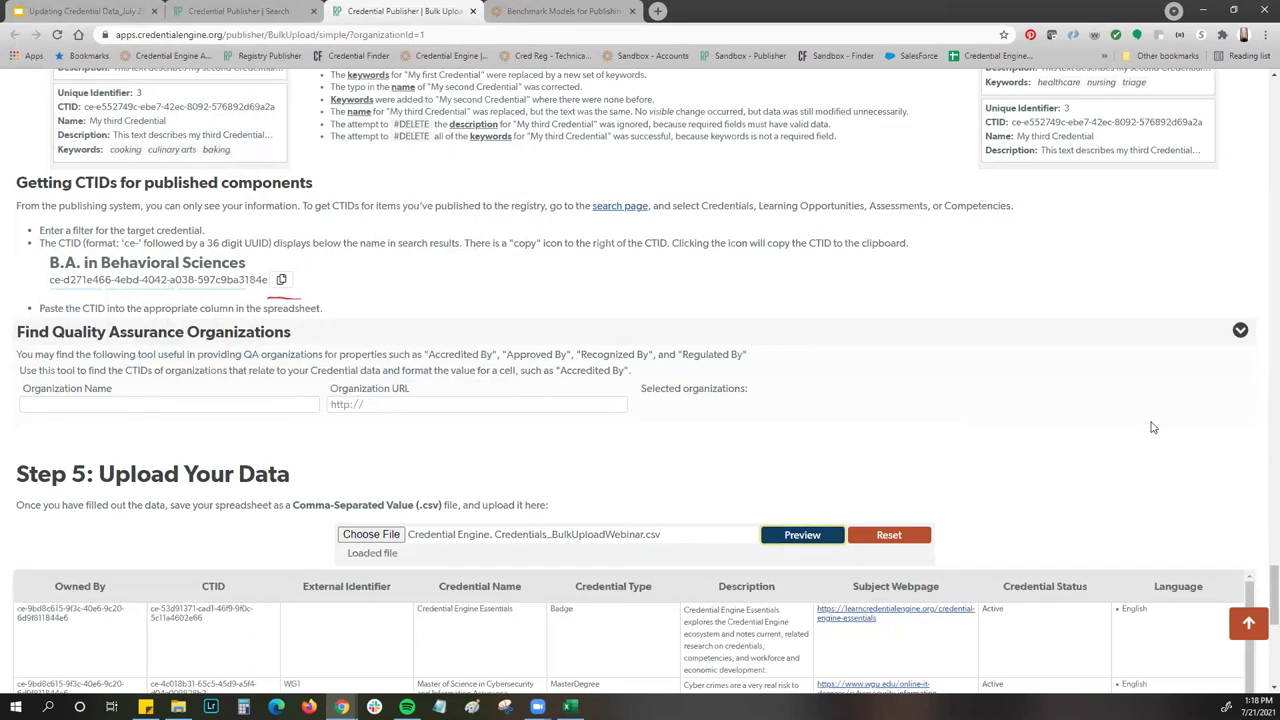
{"action": "scroll", "coordinate": [1200, 400], "scroll_direction": "down", "scroll_amount": 3}
{"action": "scroll", "coordinate": [1260, 321], "scroll_direction": "down", "scroll_amount": 2}
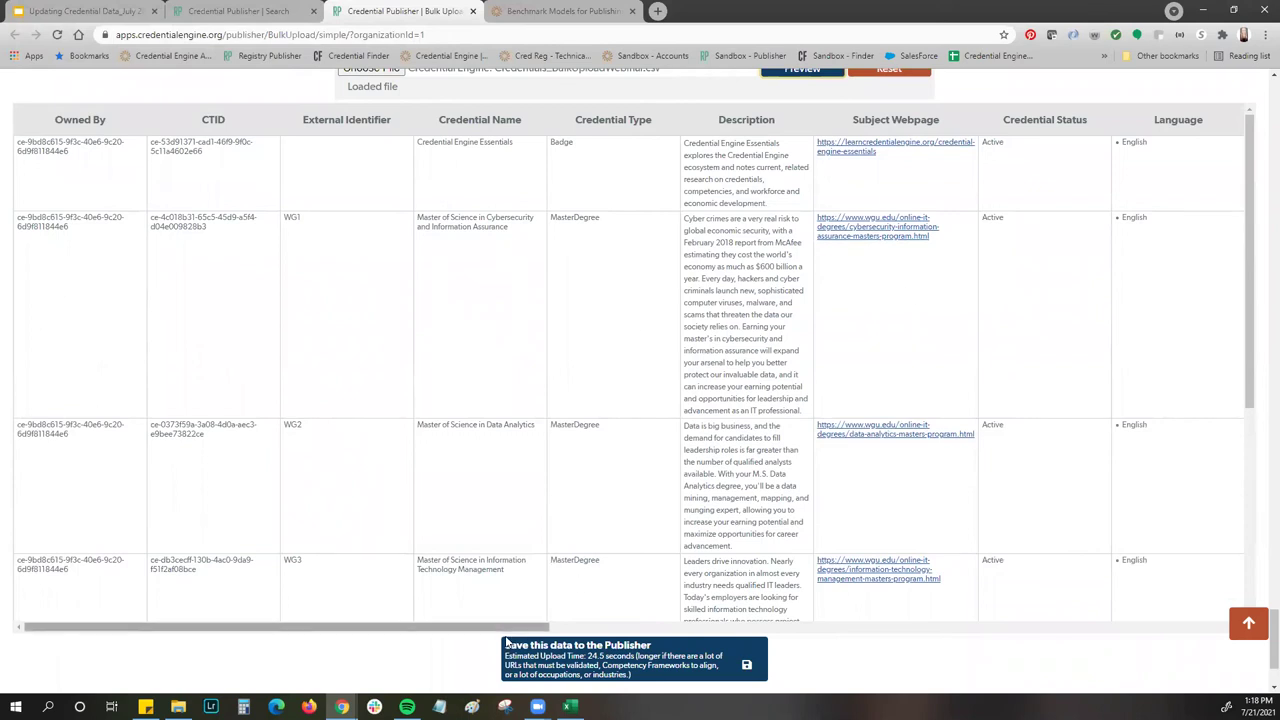
{"action": "scroll", "coordinate": [607, 340], "scroll_direction": "down", "scroll_amount": 3}
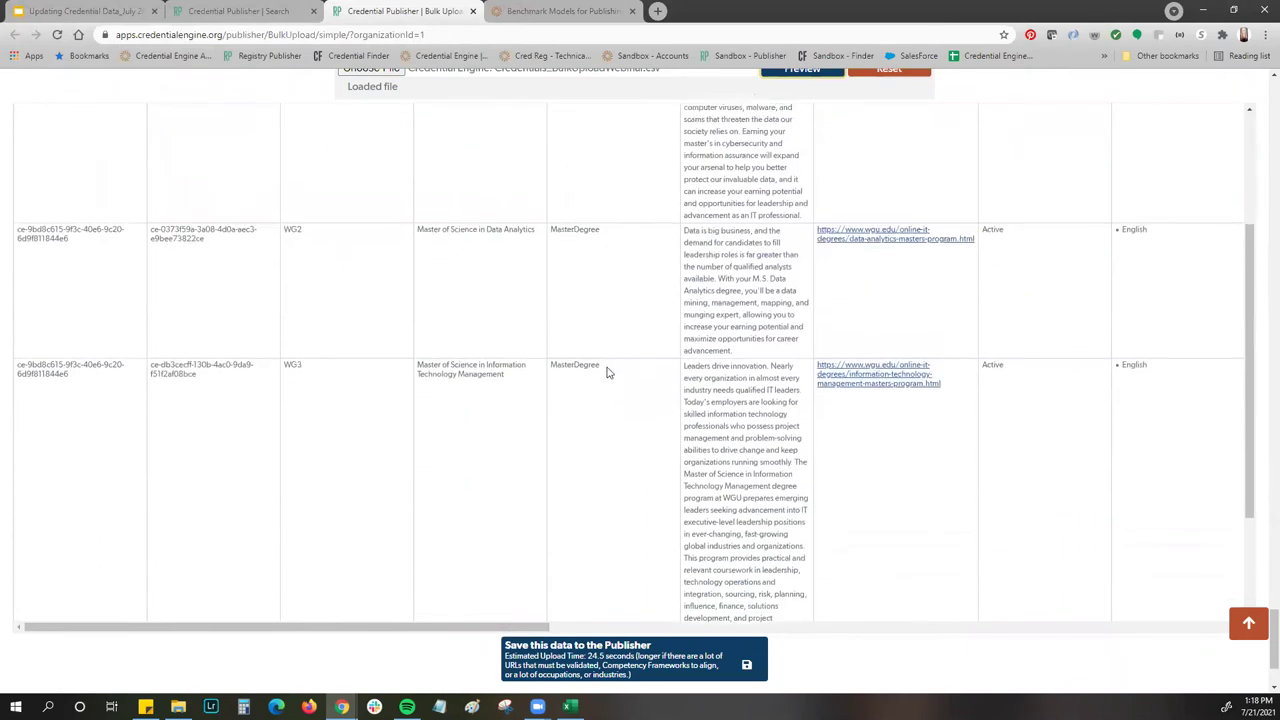
{"action": "scroll", "coordinate": [607, 340], "scroll_direction": "up", "scroll_amount": 3}
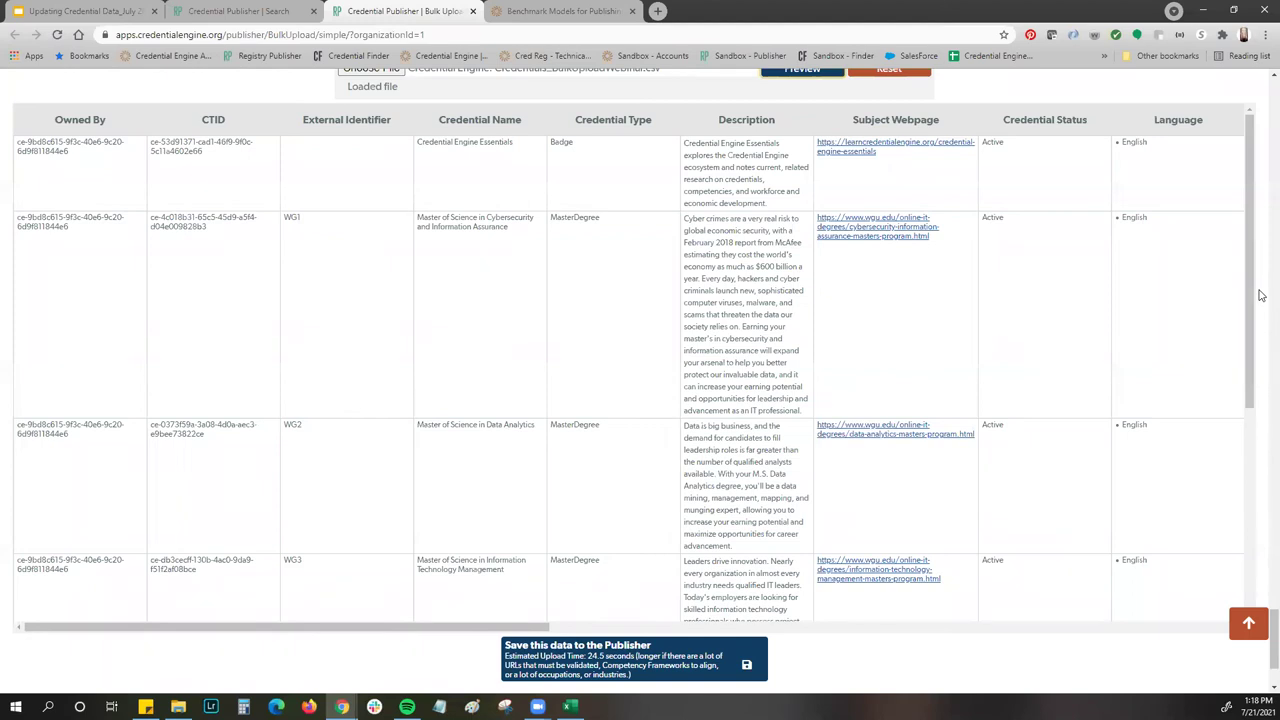
{"action": "scroll", "coordinate": [1262, 296], "scroll_direction": "down", "scroll_amount": 3}
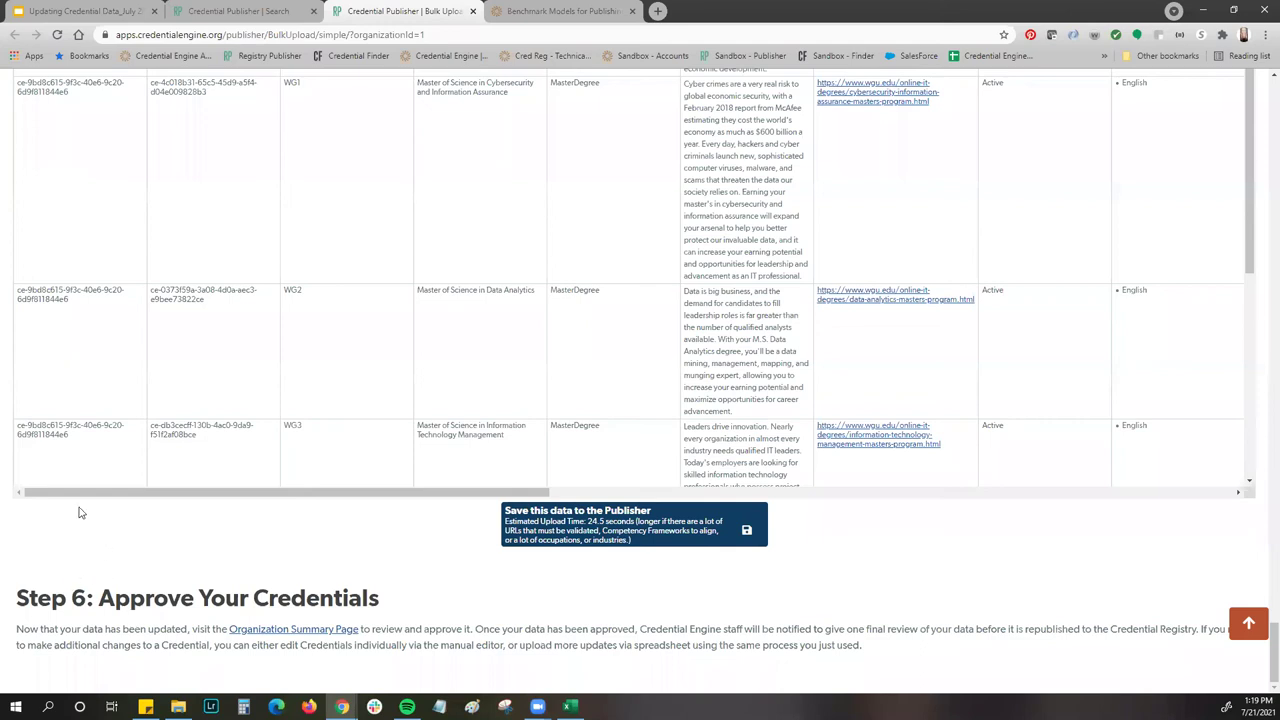
Open the Organization Summary Page and list the organization's 6 credentials.
{"action": "left_click", "coordinate": [265, 630]}
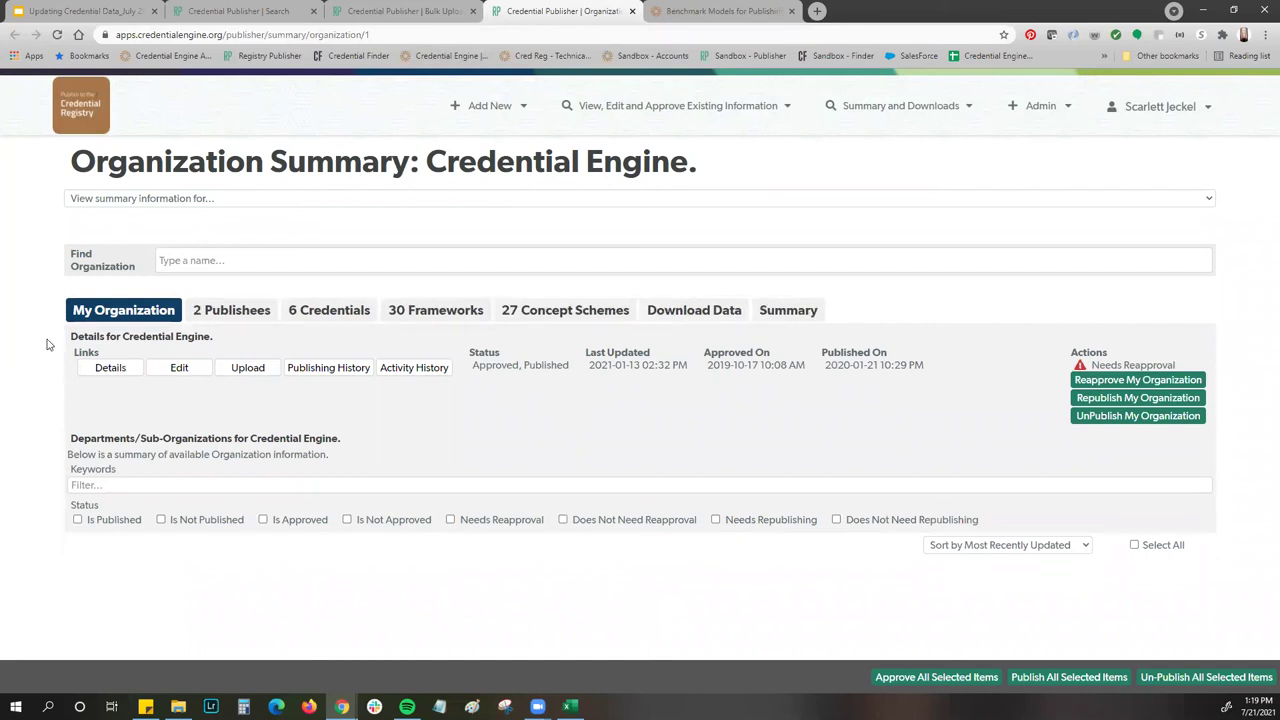
{"action": "left_click", "coordinate": [304, 318]}
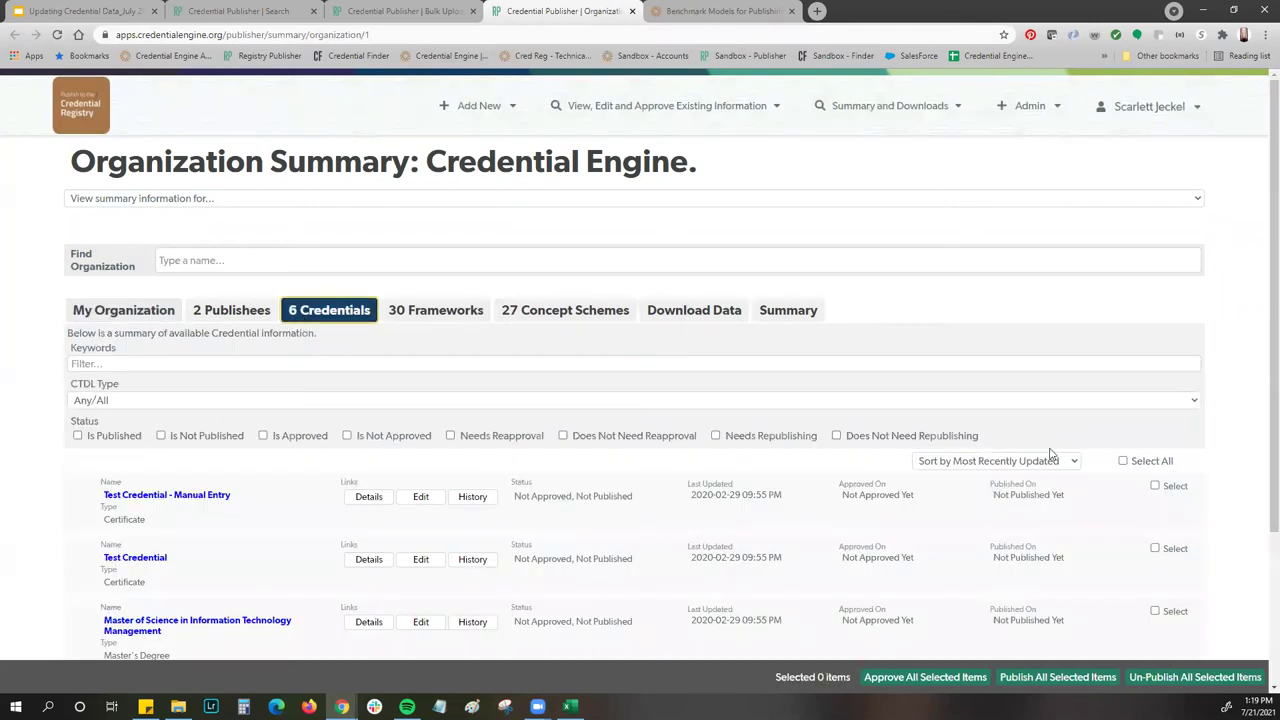
{"action": "scroll", "coordinate": [1226, 330], "scroll_direction": "down", "scroll_amount": 2}
Mark both Test Credentials and the IT Management degree for approval, then return to Bulk Upload.
{"action": "left_click", "coordinate": [1176, 295]}
{"action": "left_click", "coordinate": [1184, 366]}
{"action": "left_click", "coordinate": [1190, 440]}
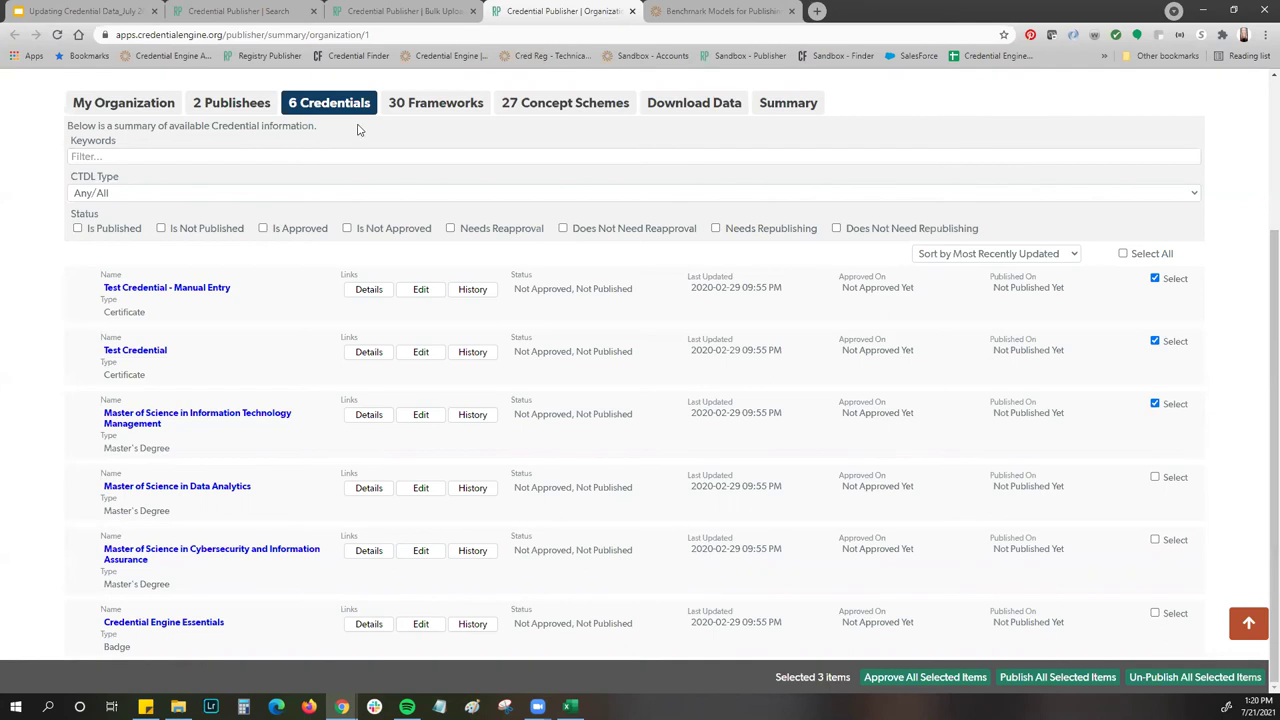
{"action": "scroll", "coordinate": [177, 409], "scroll_direction": "up", "scroll_amount": 1}
{"action": "scroll", "coordinate": [270, 460], "scroll_direction": "down", "scroll_amount": 1}
{"action": "scroll", "coordinate": [264, 522], "scroll_direction": "up", "scroll_amount": 2}
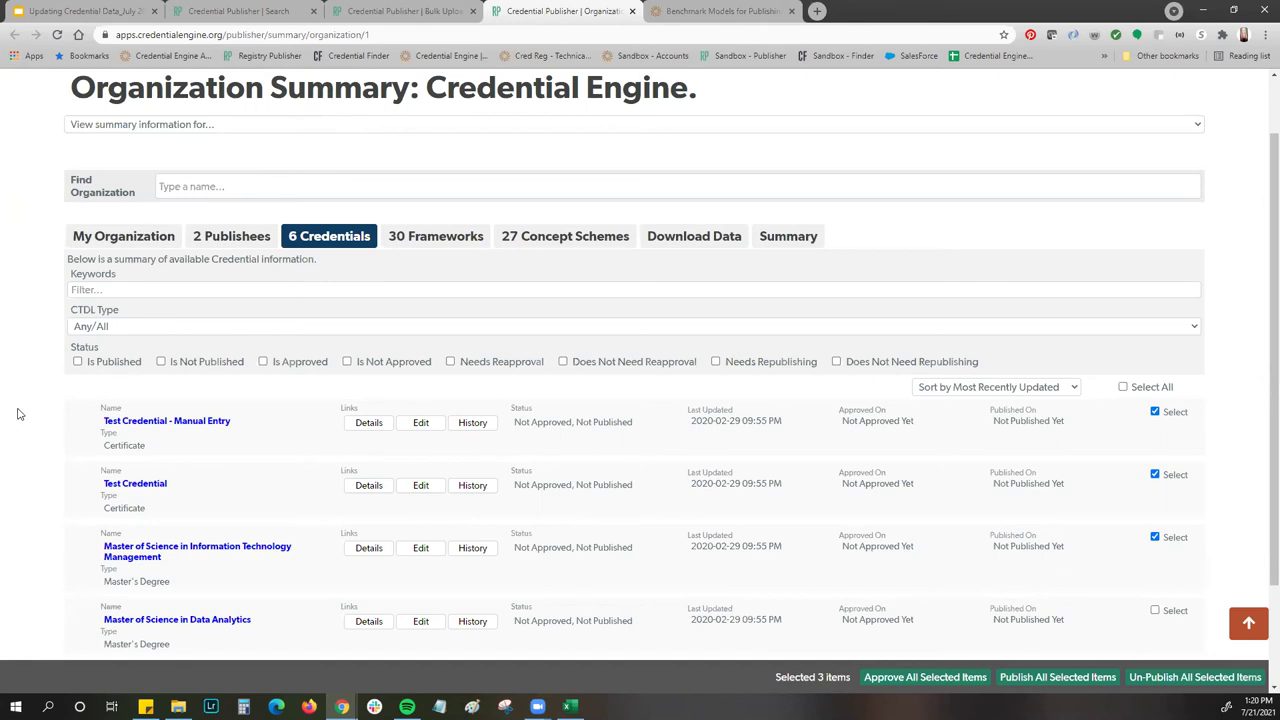
{"action": "left_click", "coordinate": [411, 10]}
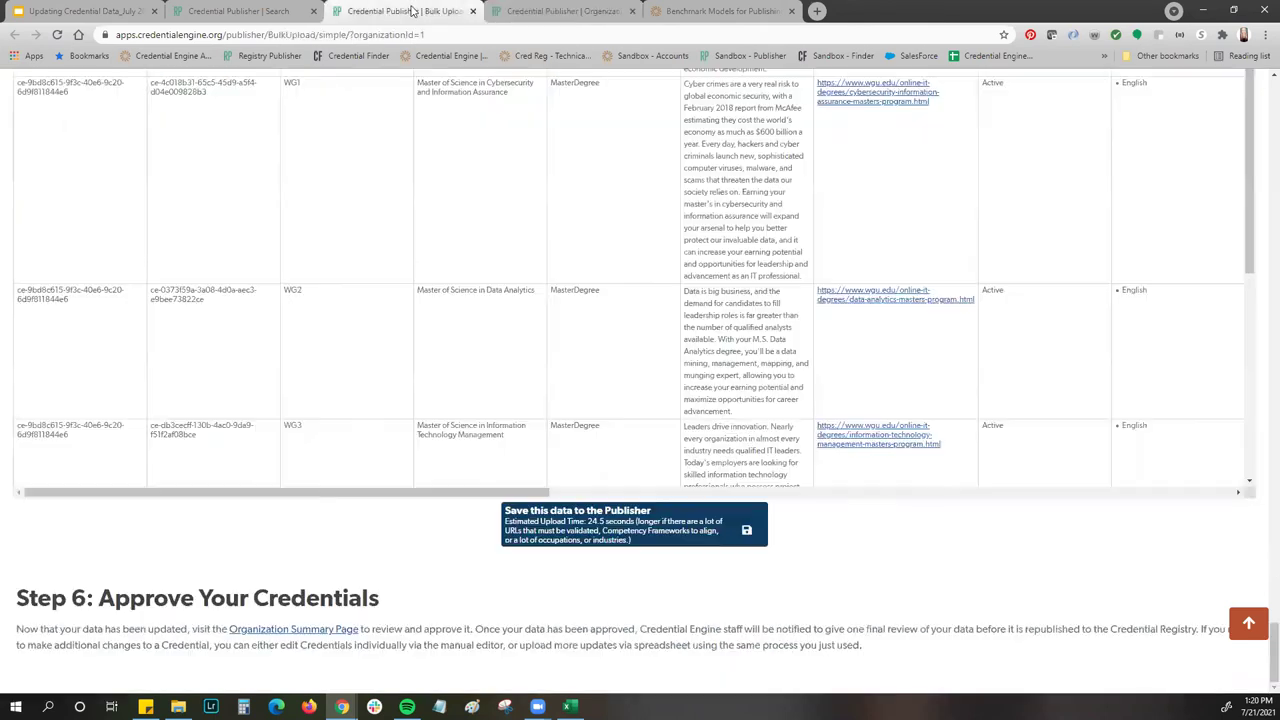
Present slides 19–22 on benchmark models, then switch to the CTDL Benchmark Models page.
{"action": "left_click", "coordinate": [72, 10]}
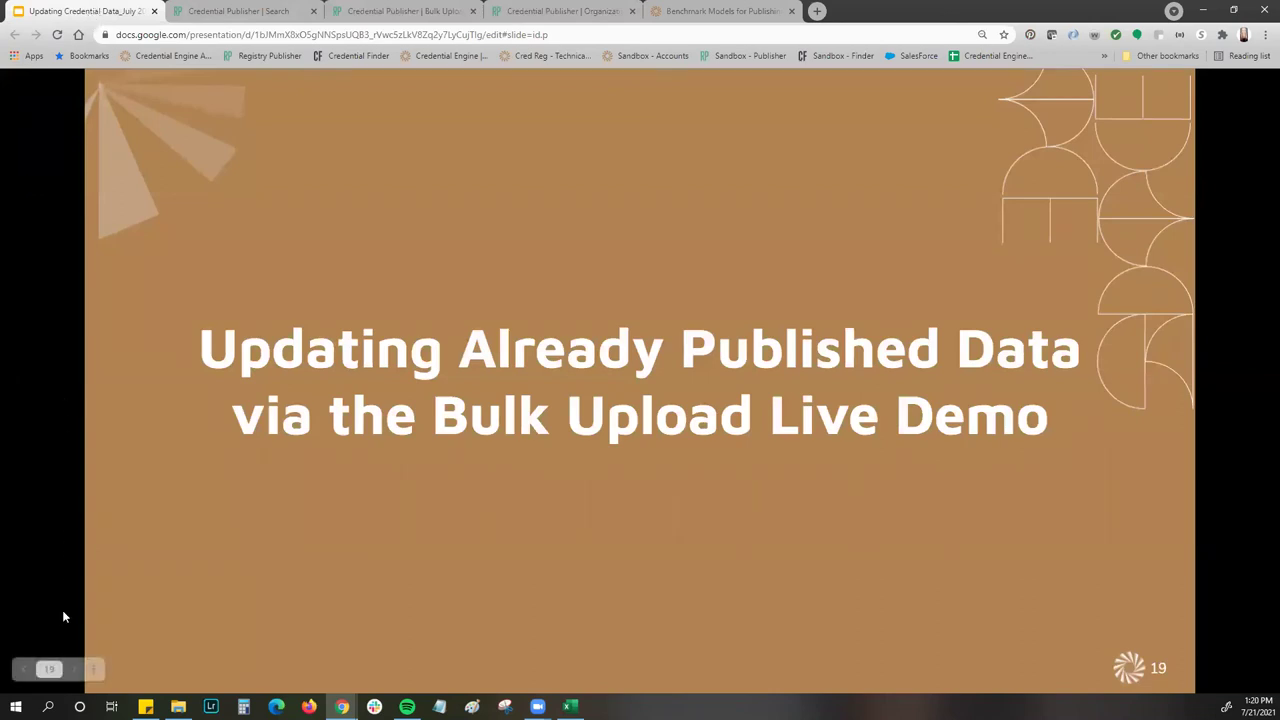
{"action": "left_click", "coordinate": [76, 669]}
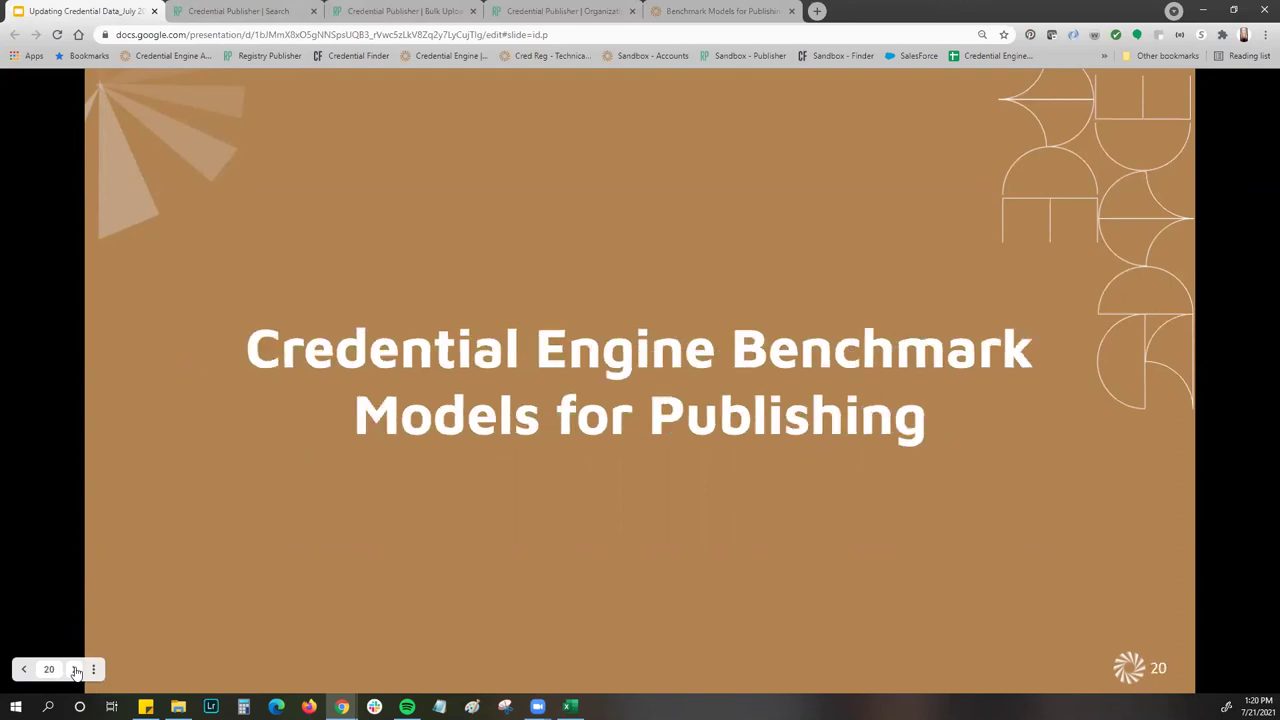
{"action": "left_click", "coordinate": [76, 669]}
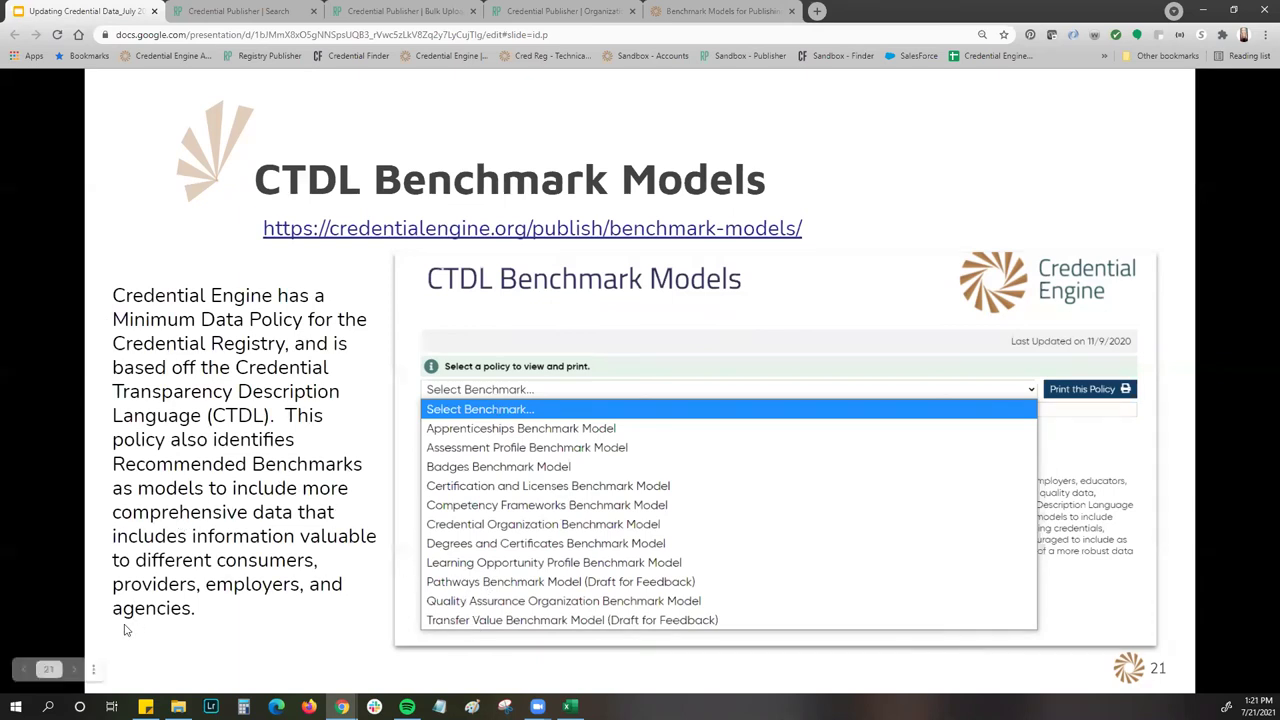
{"action": "left_click", "coordinate": [76, 669]}
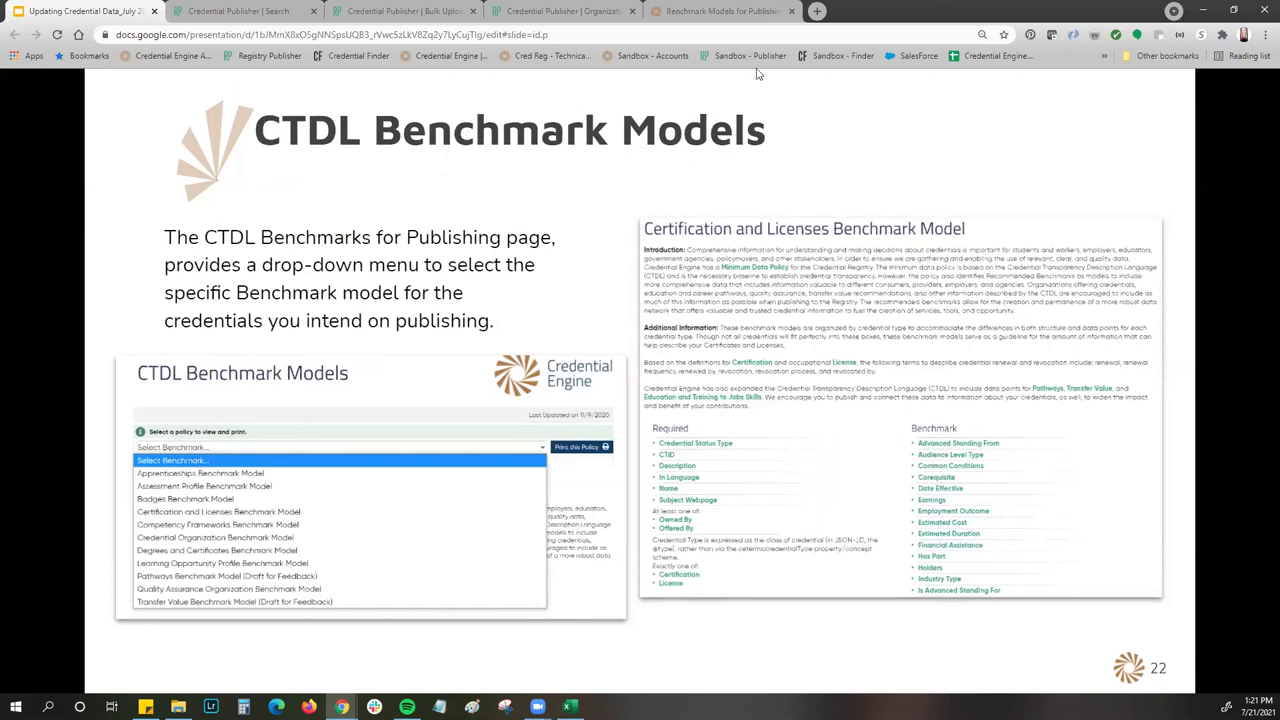
{"action": "left_click", "coordinate": [716, 12]}
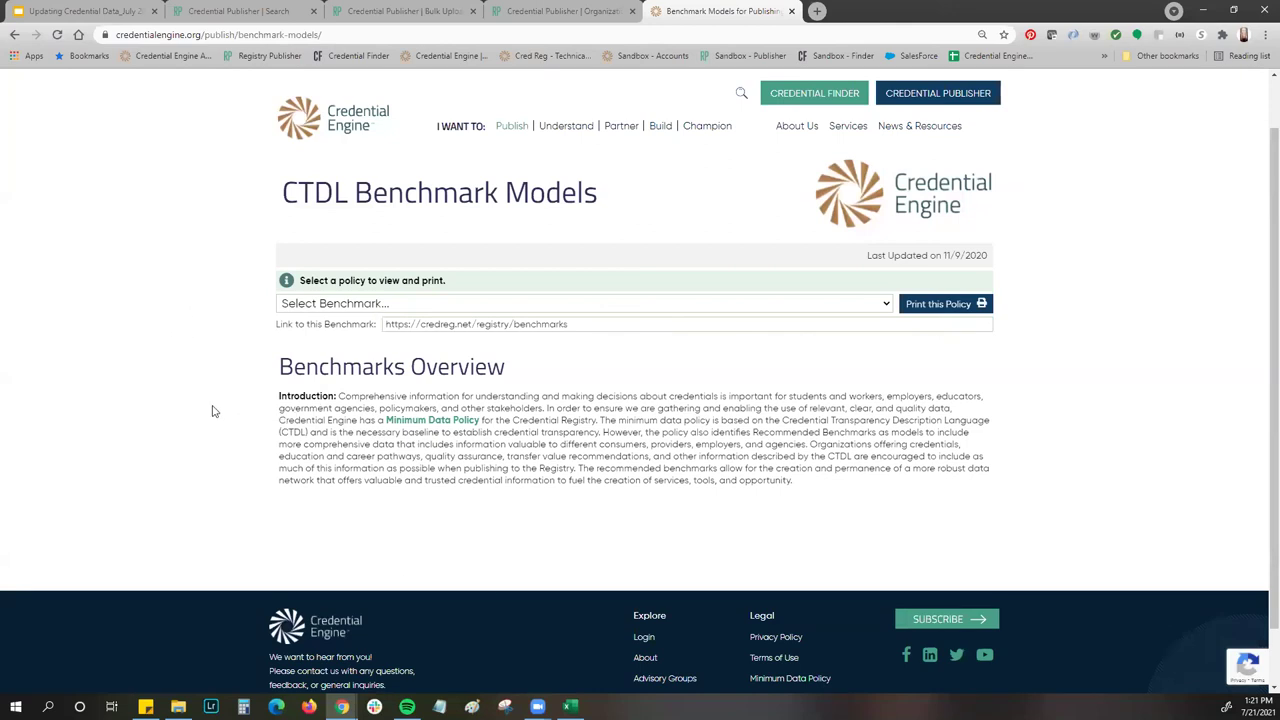
Select the Certification and Licenses Benchmark Model from the benchmark list.
{"action": "scroll", "coordinate": [170, 355], "scroll_direction": "down", "scroll_amount": 1}
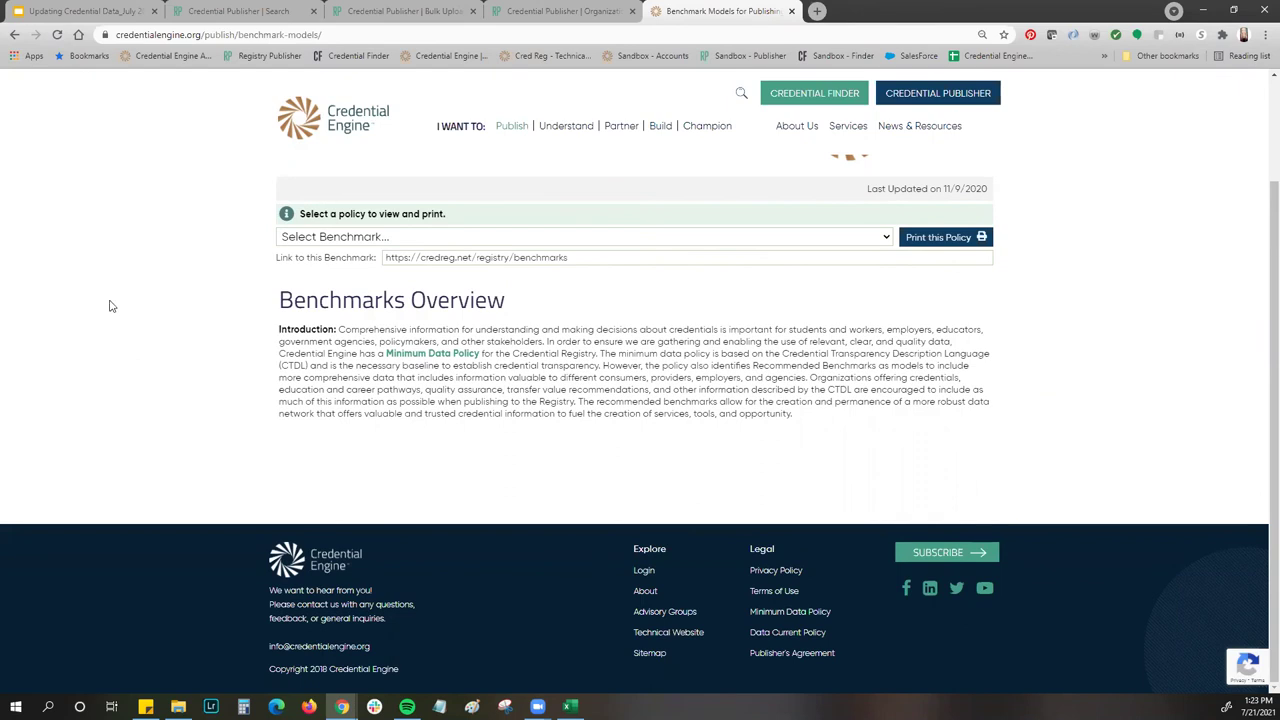
{"action": "left_click", "coordinate": [884, 238]}
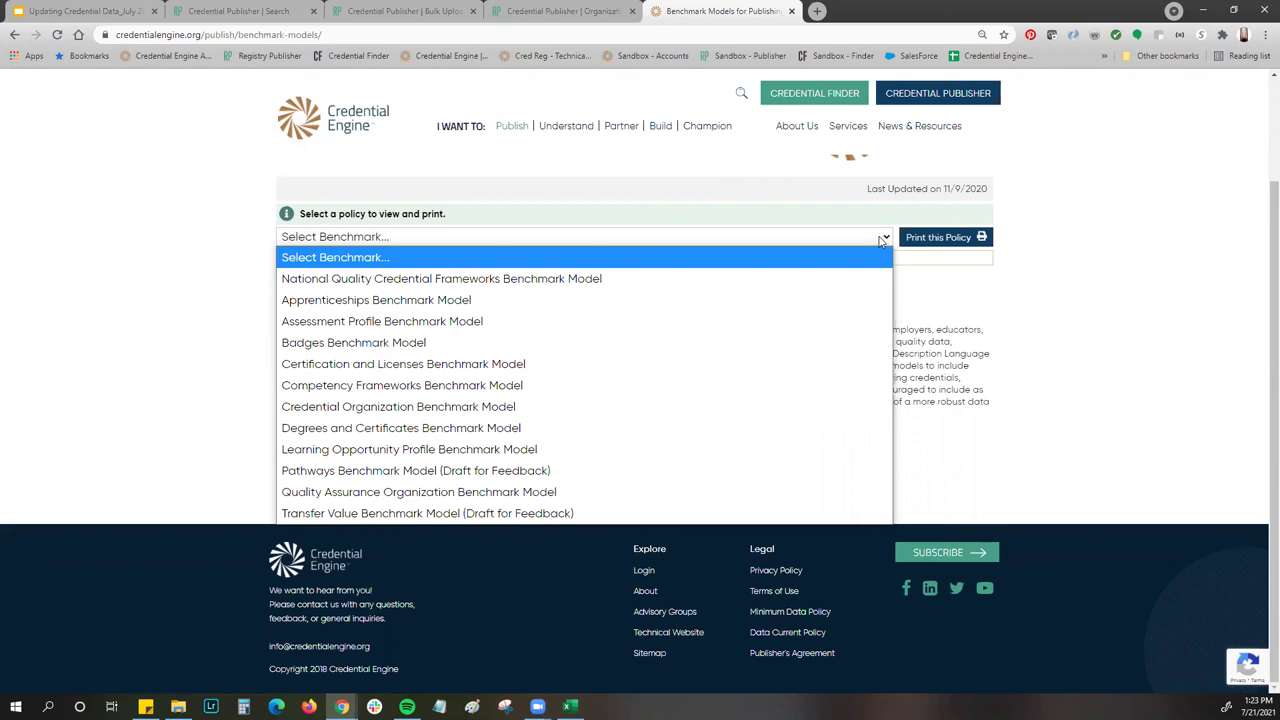
{"action": "left_click", "coordinate": [538, 372]}
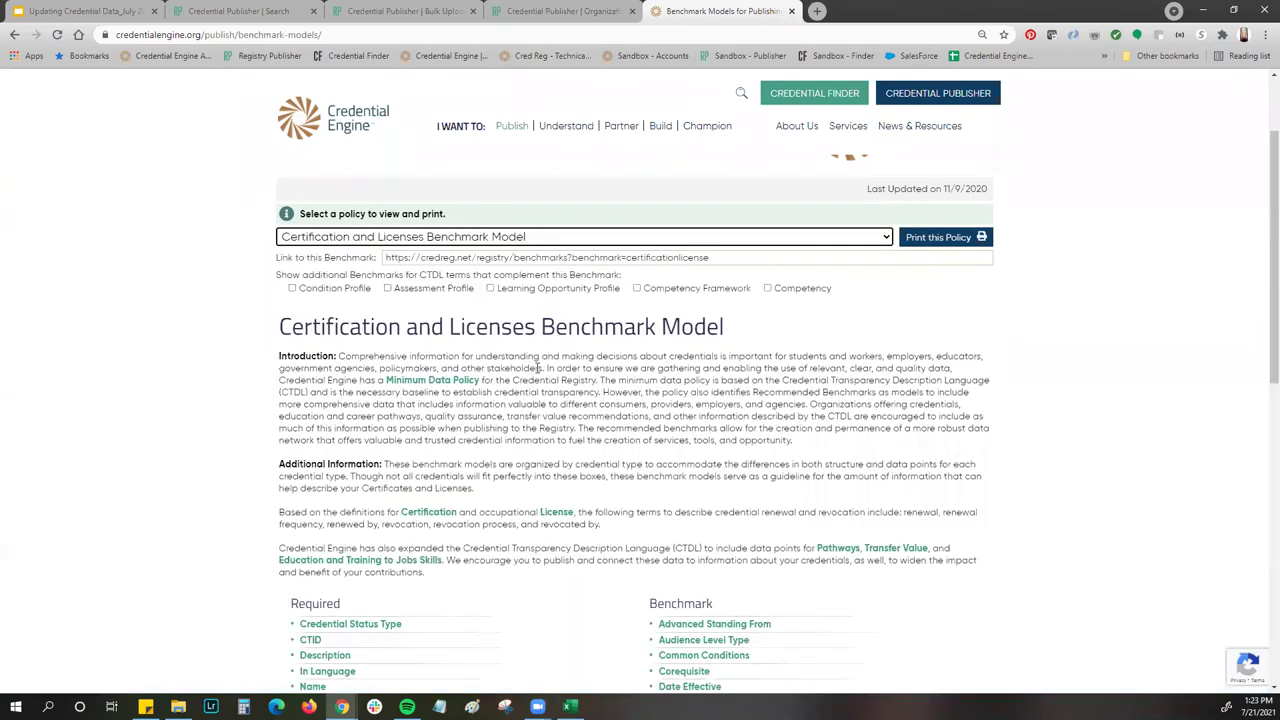
{"action": "scroll", "coordinate": [1045, 293], "scroll_direction": "down", "scroll_amount": 1}
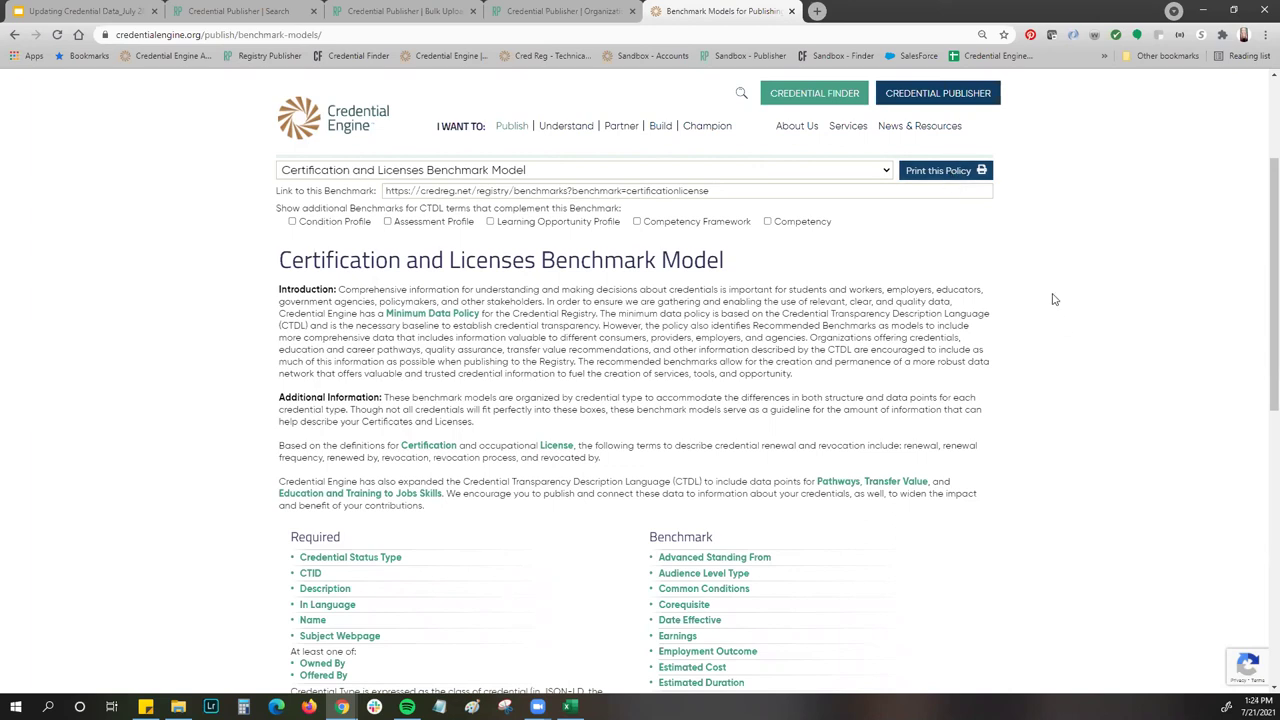
Highlight the Link to this Benchmark field, then review the Required and Benchmark property lists.
{"action": "left_click", "coordinate": [728, 193]}
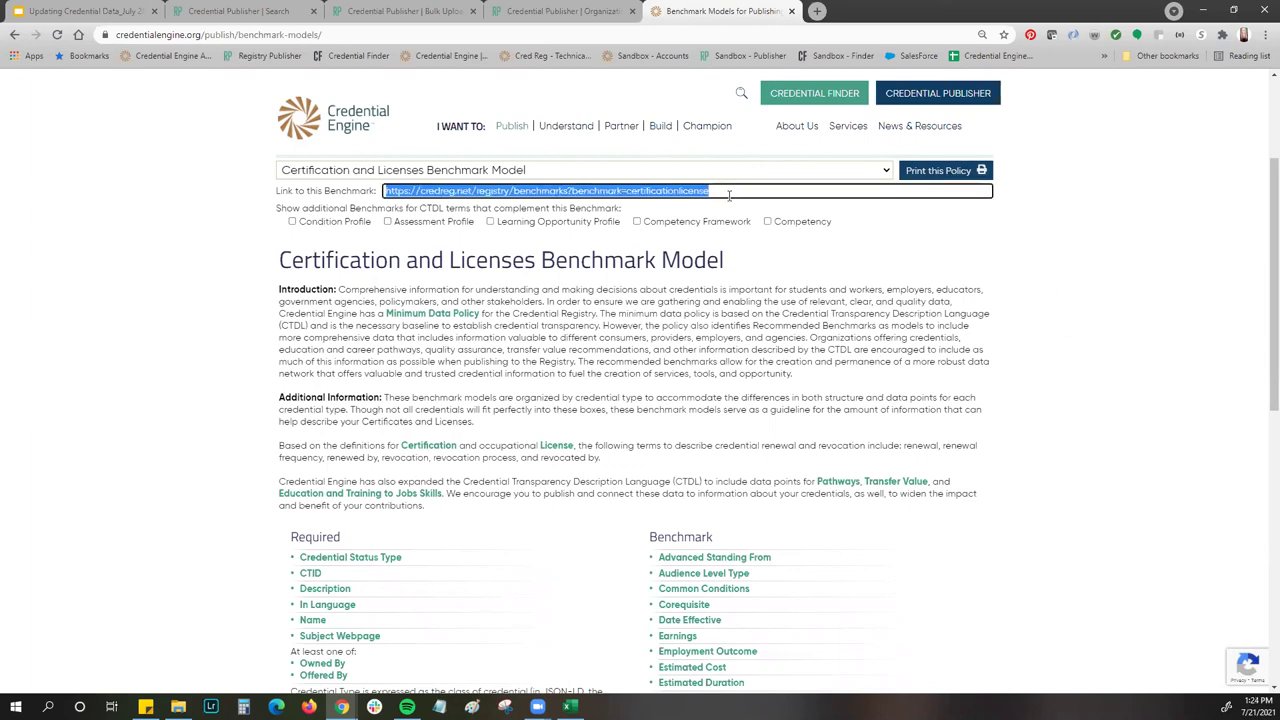
{"action": "left_click", "coordinate": [727, 193]}
{"action": "left_click", "coordinate": [1055, 357]}
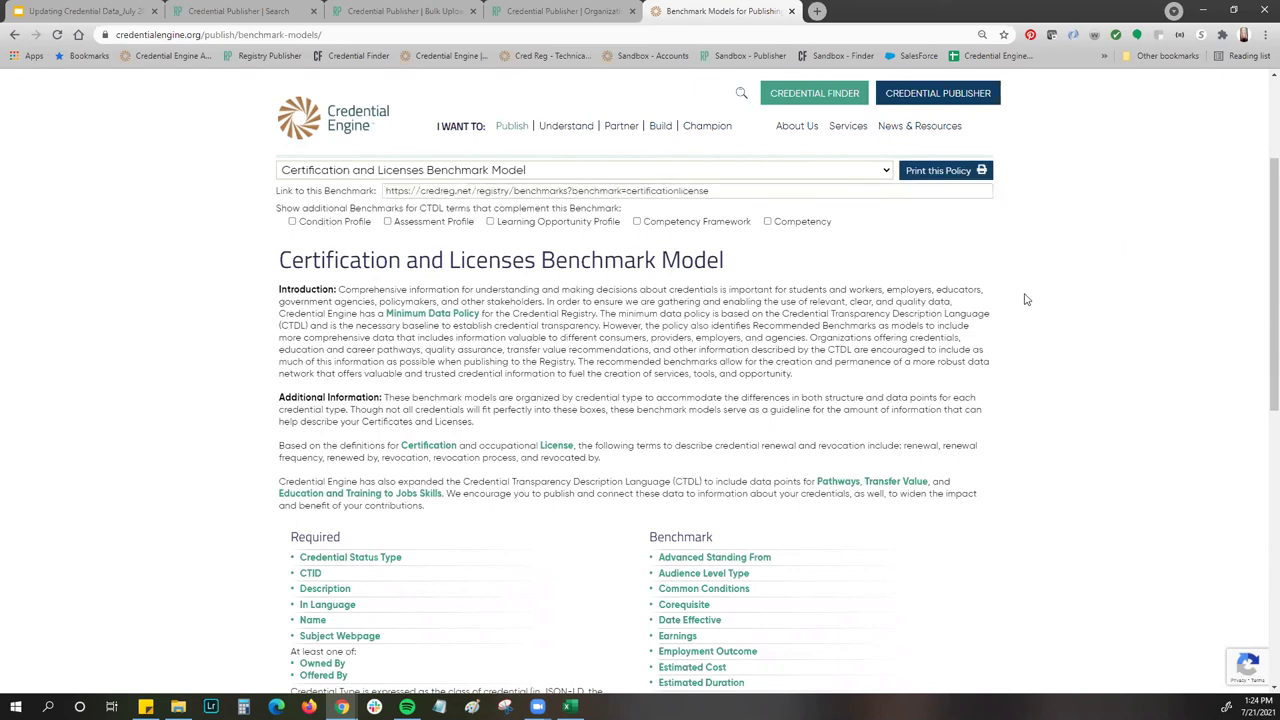
{"action": "scroll", "coordinate": [1024, 291], "scroll_direction": "down", "scroll_amount": 3}
{"action": "scroll", "coordinate": [1048, 317], "scroll_direction": "up", "scroll_amount": 1}
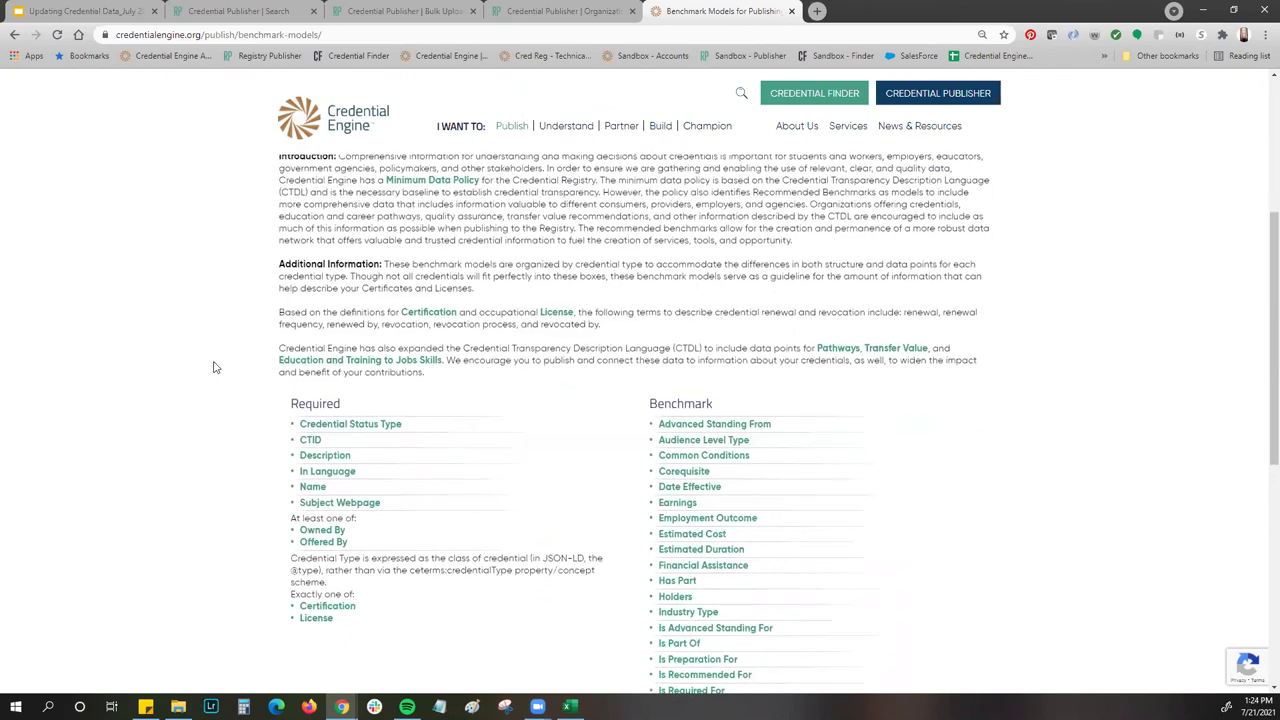
{"action": "scroll", "coordinate": [207, 355], "scroll_direction": "down", "scroll_amount": 1}
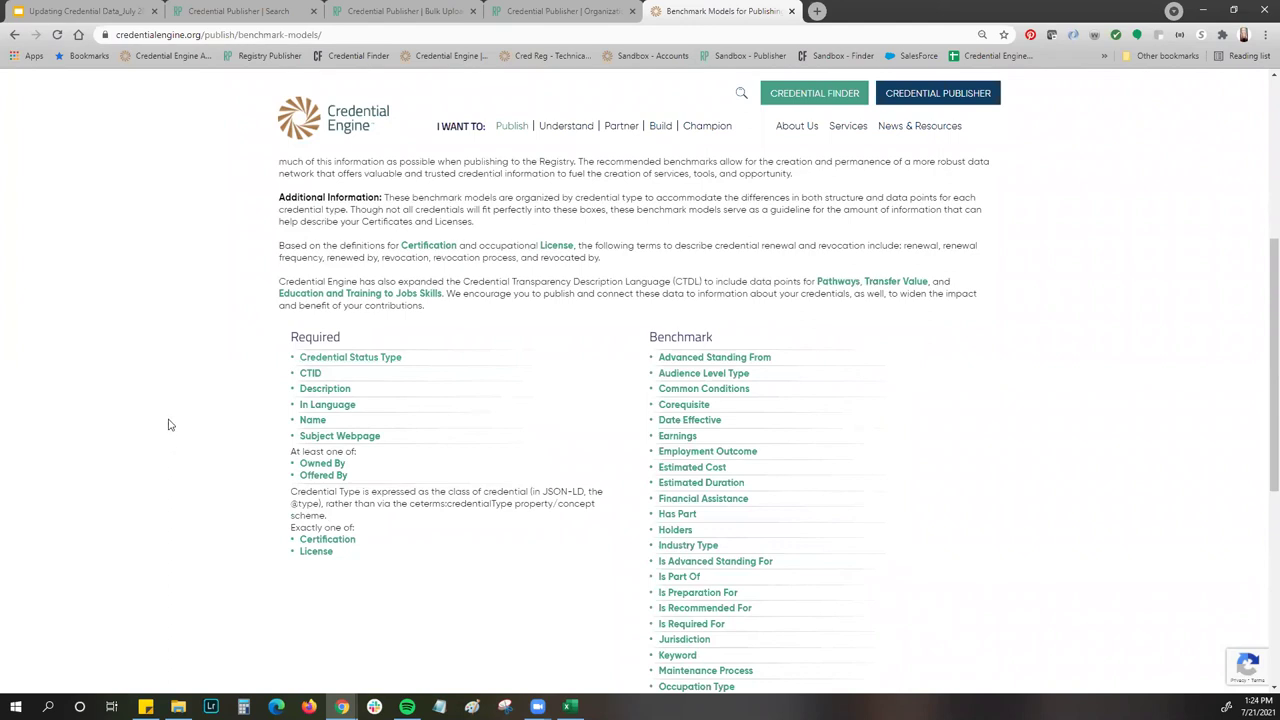
{"action": "scroll", "coordinate": [1010, 332], "scroll_direction": "down", "scroll_amount": 2}
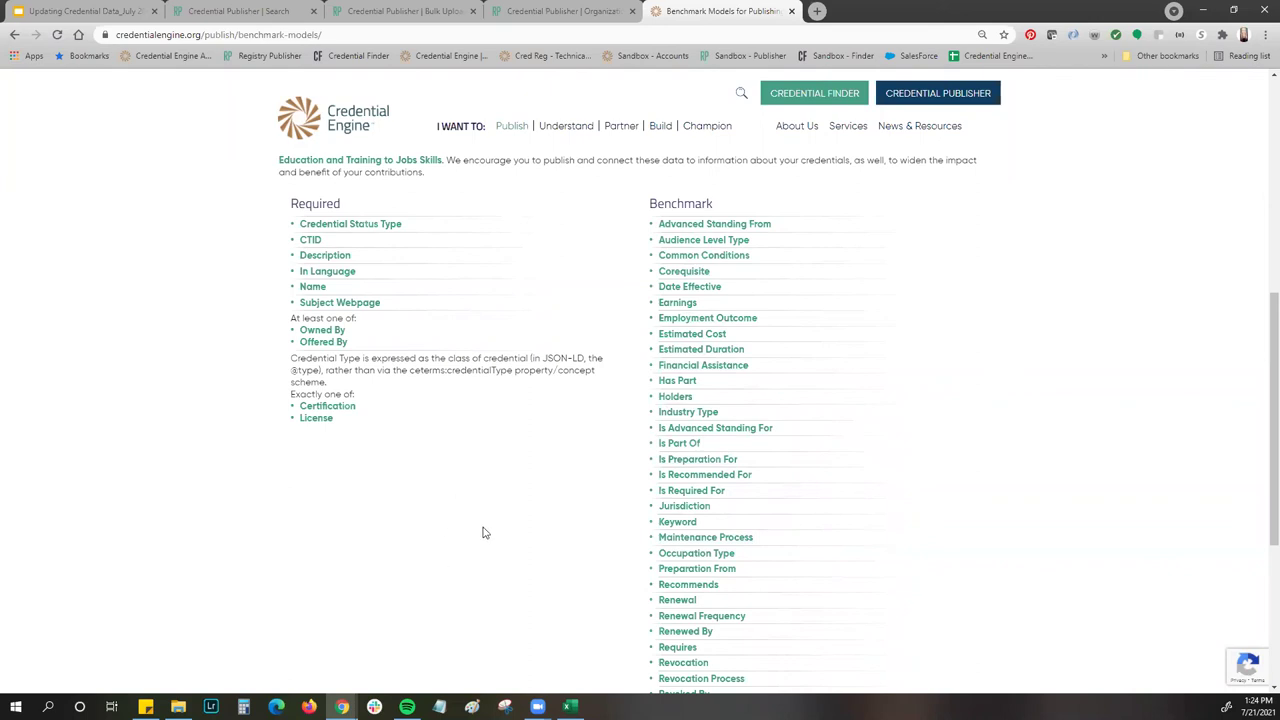
{"action": "scroll", "coordinate": [478, 534], "scroll_direction": "down", "scroll_amount": 1}
{"action": "scroll", "coordinate": [470, 553], "scroll_direction": "up", "scroll_amount": 1}
{"action": "left_click", "coordinate": [366, 10]}
{"action": "scroll", "coordinate": [440, 480], "scroll_direction": "up", "scroll_amount": 15}
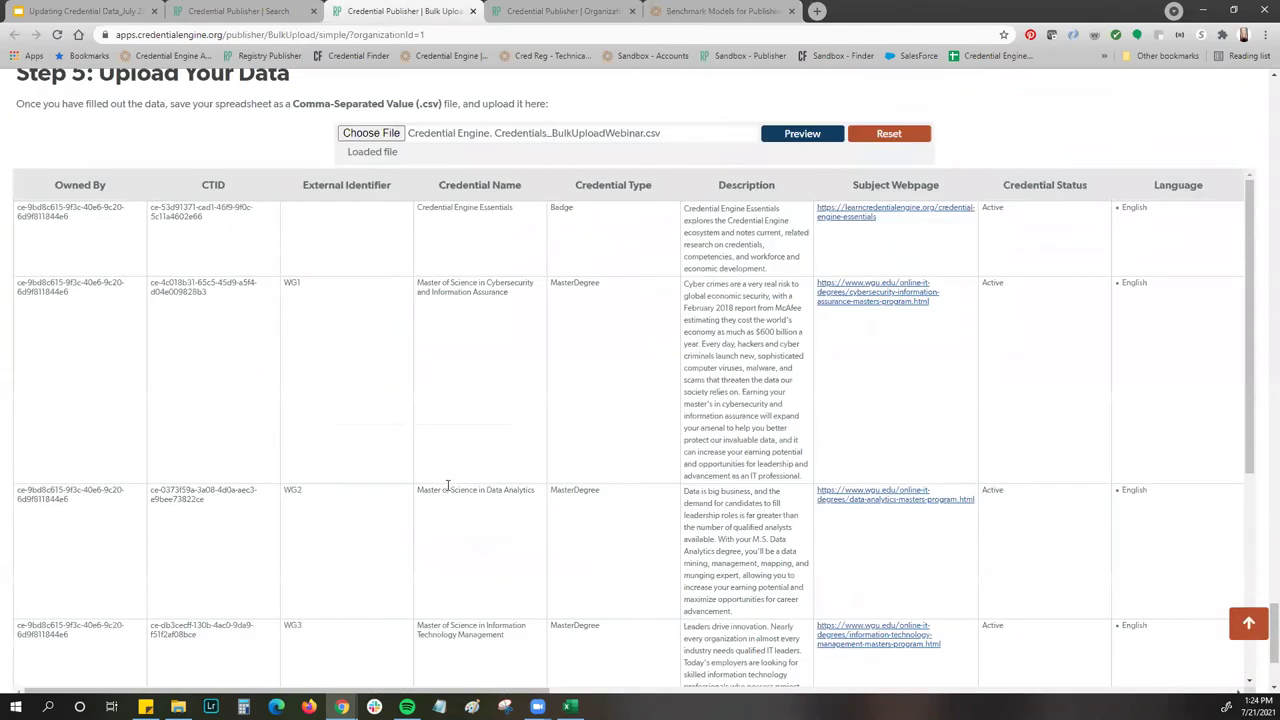
{"action": "scroll", "coordinate": [438, 480], "scroll_direction": "up", "scroll_amount": 20}
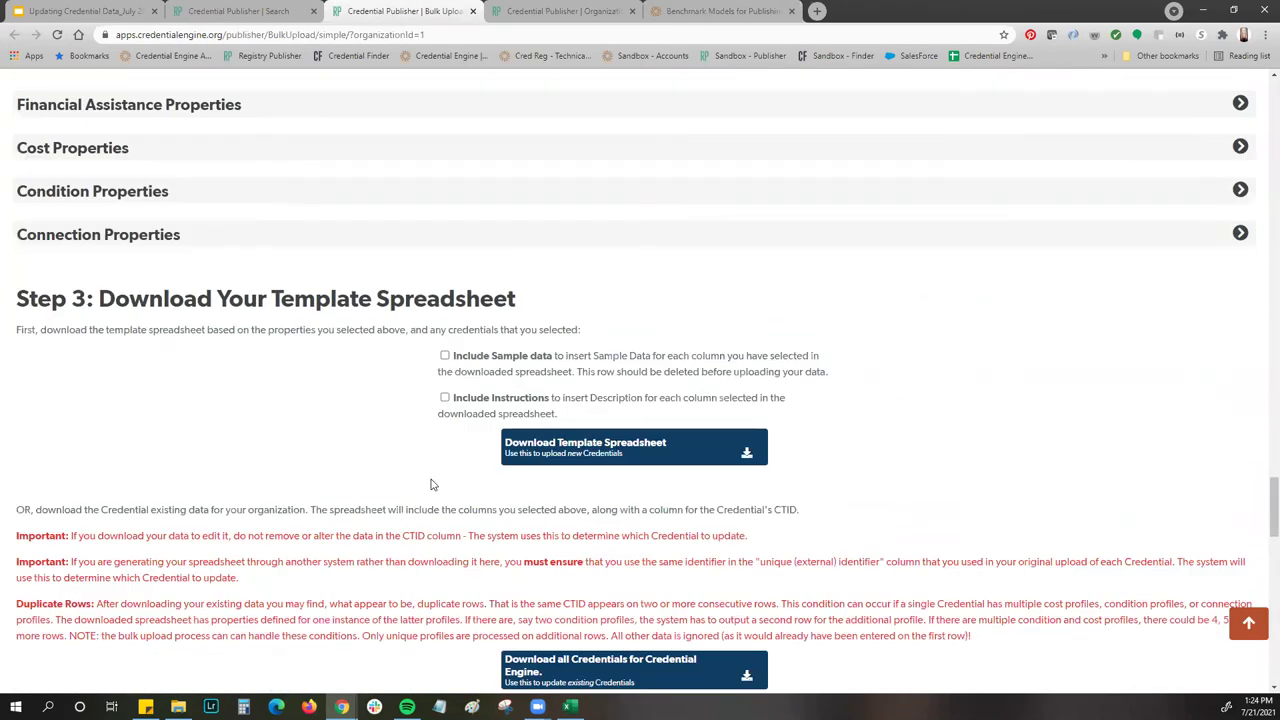
{"action": "scroll", "coordinate": [416, 490], "scroll_direction": "down", "scroll_amount": 2}
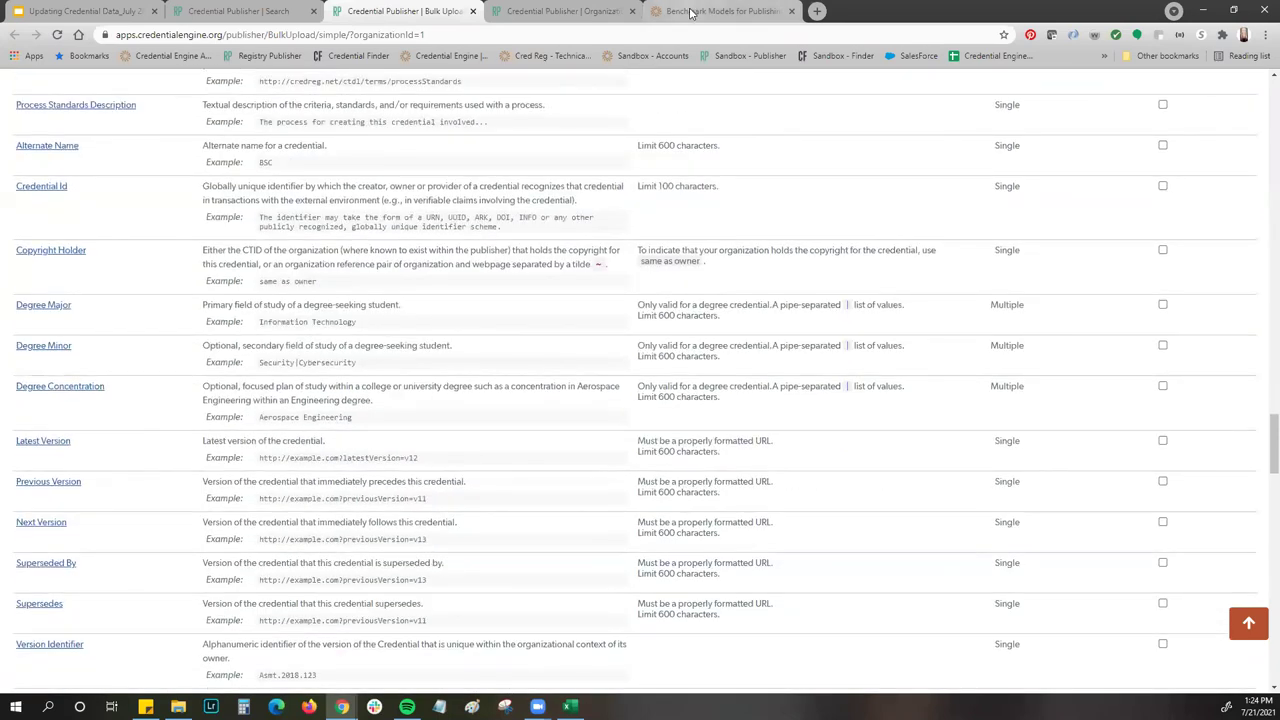
{"action": "left_click", "coordinate": [692, 12]}
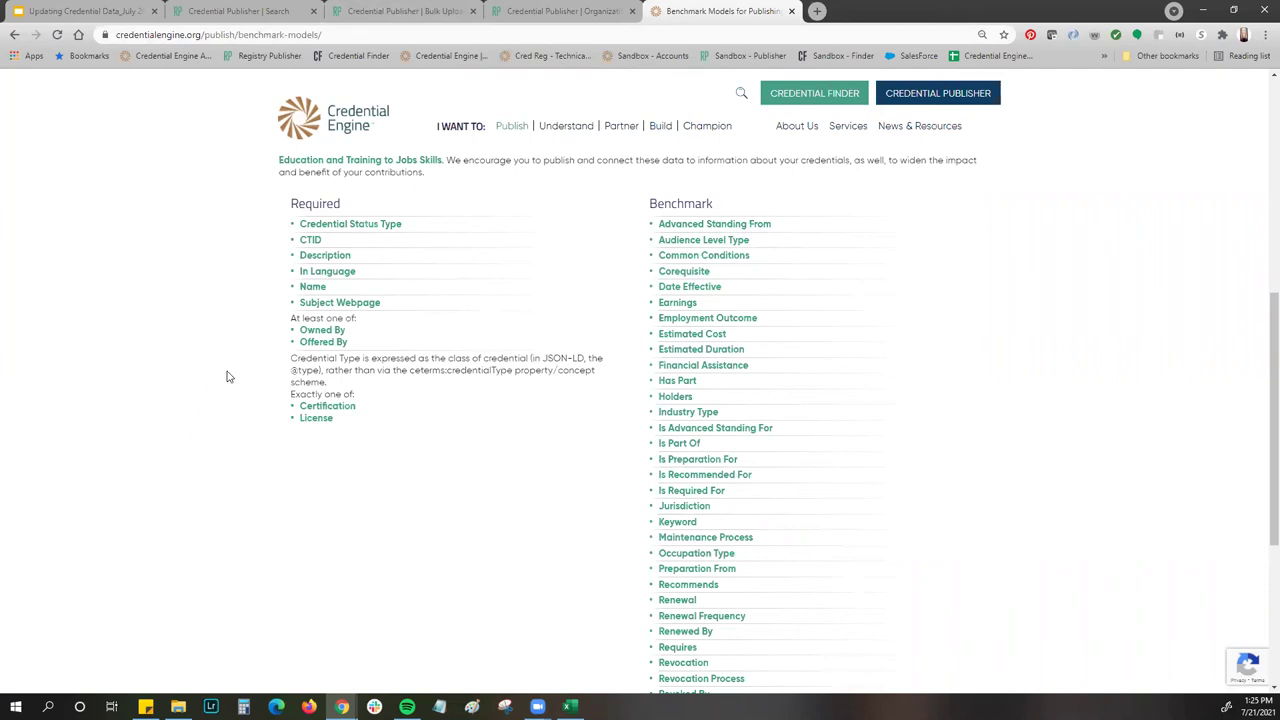
Scroll the benchmark page to the top, return to the slides with Ctrl+1, and advance to For More Information.
{"action": "scroll", "coordinate": [224, 380], "scroll_direction": "down", "scroll_amount": 1}
{"action": "scroll", "coordinate": [224, 384], "scroll_direction": "up", "scroll_amount": 1}
{"action": "scroll", "coordinate": [224, 384], "scroll_direction": "up", "scroll_amount": 5}
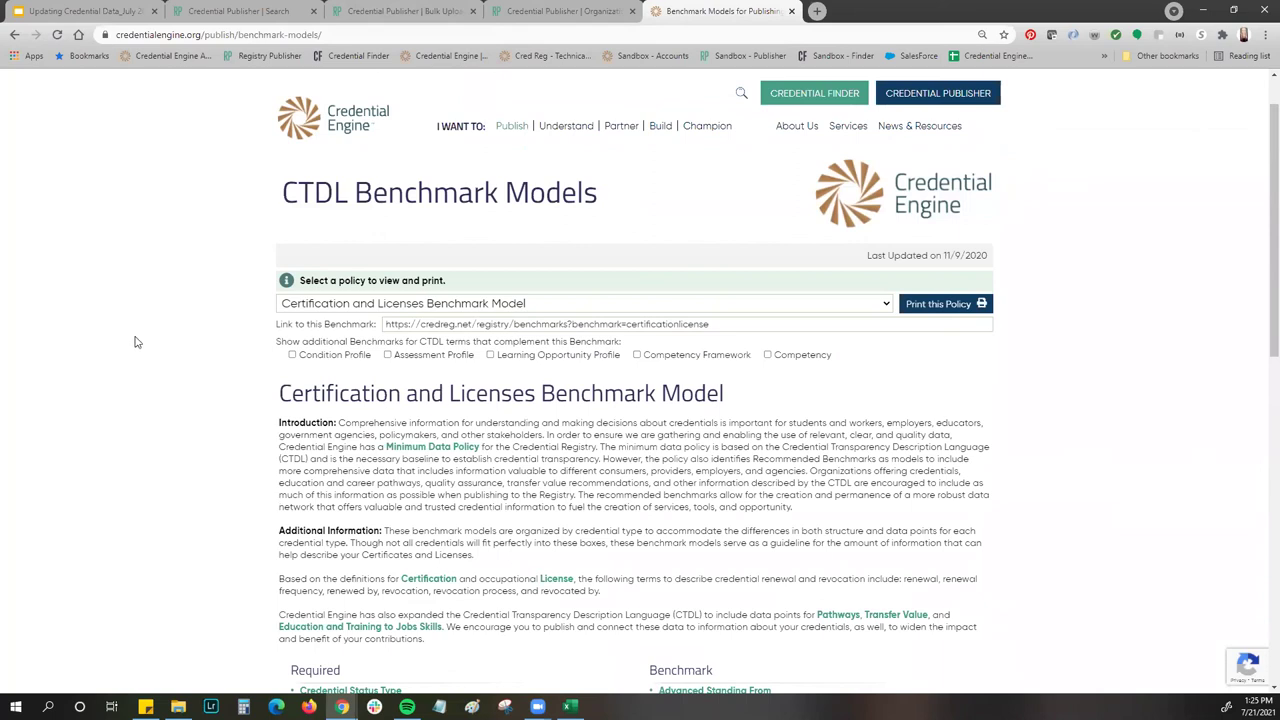
{"action": "key", "text": "ctrl+1"}
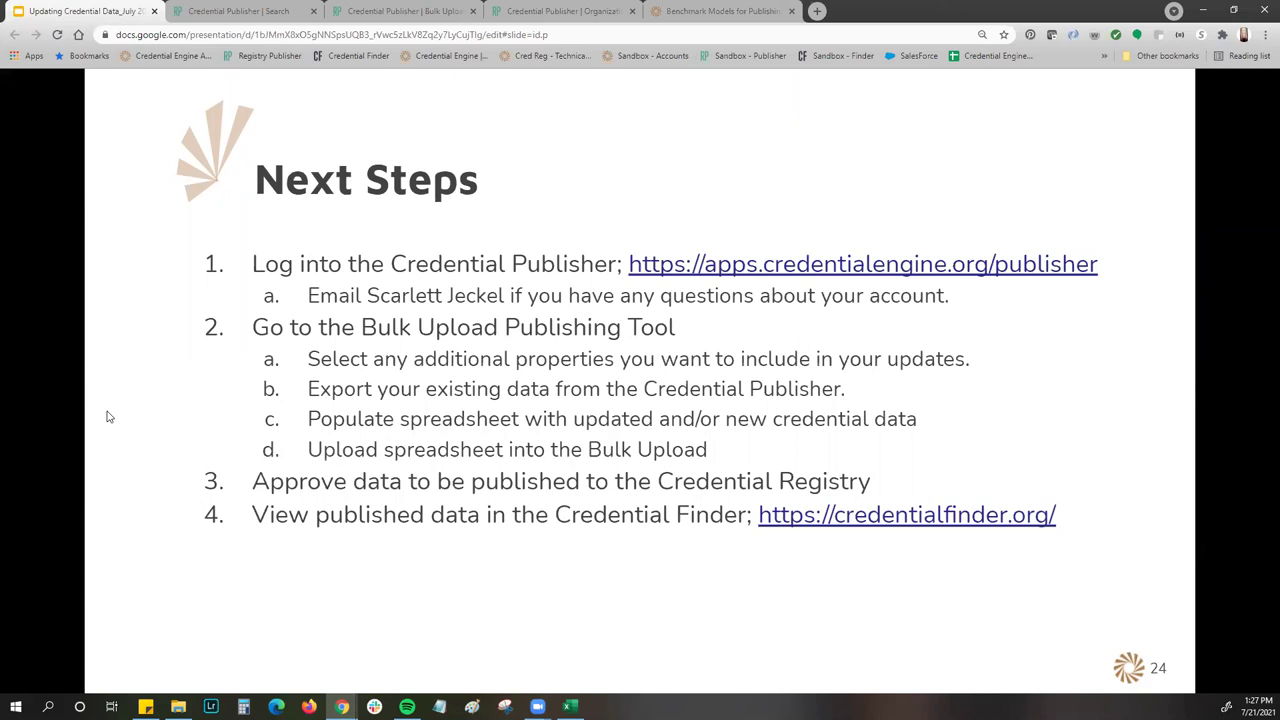
{"action": "left_click", "coordinate": [109, 416]}
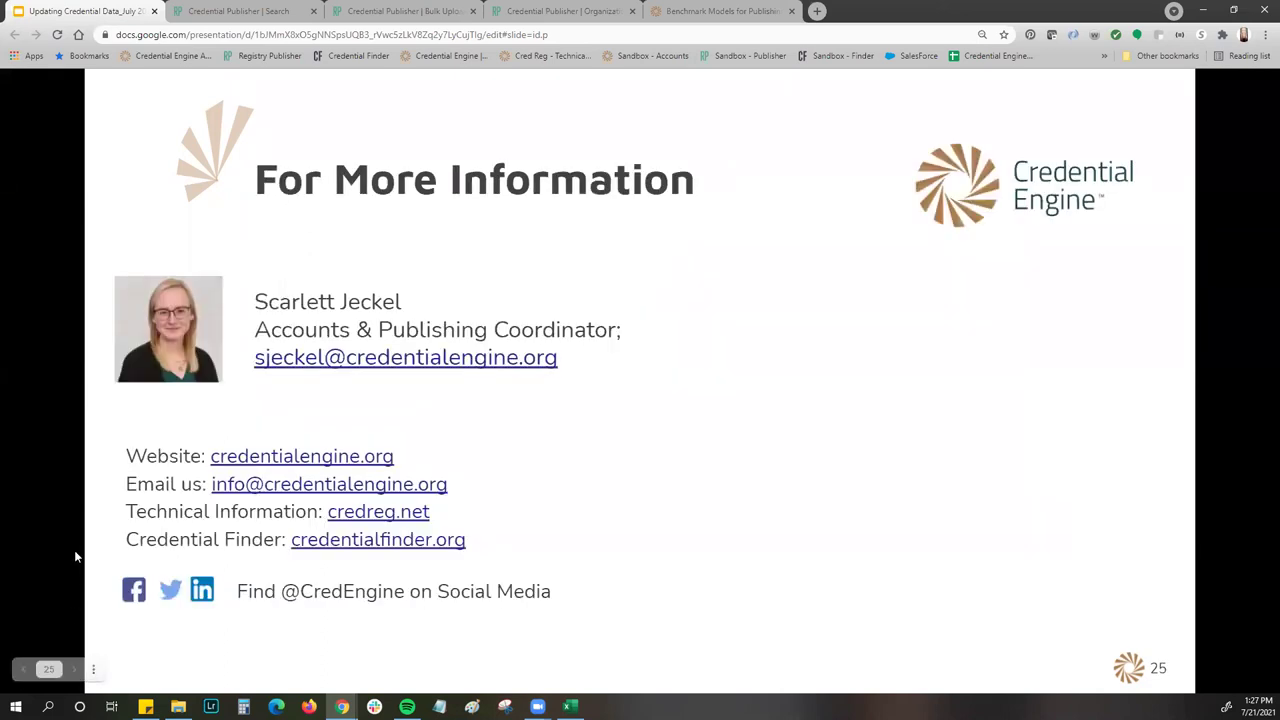